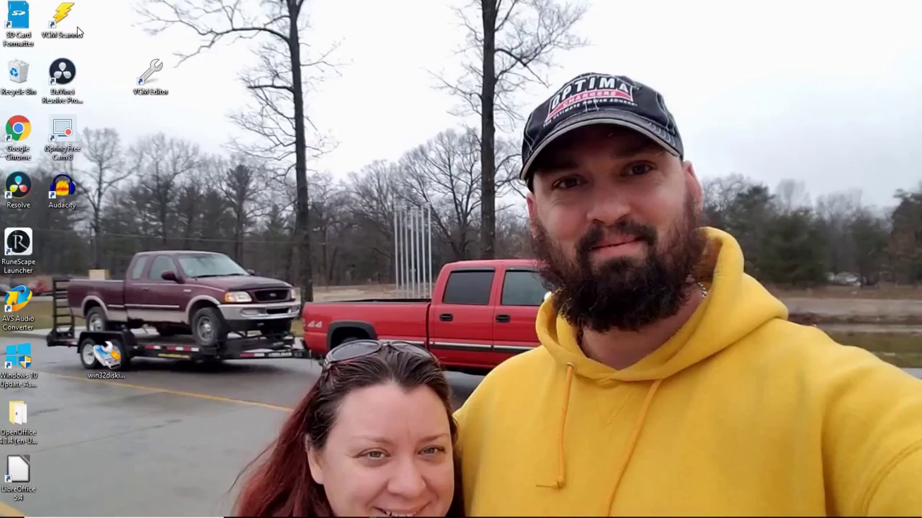
Restore VCM Scanner from full screen, shrink it, and place it near the desktop's top-left
{"action": "mouse_move", "coordinate": [295, 516]}
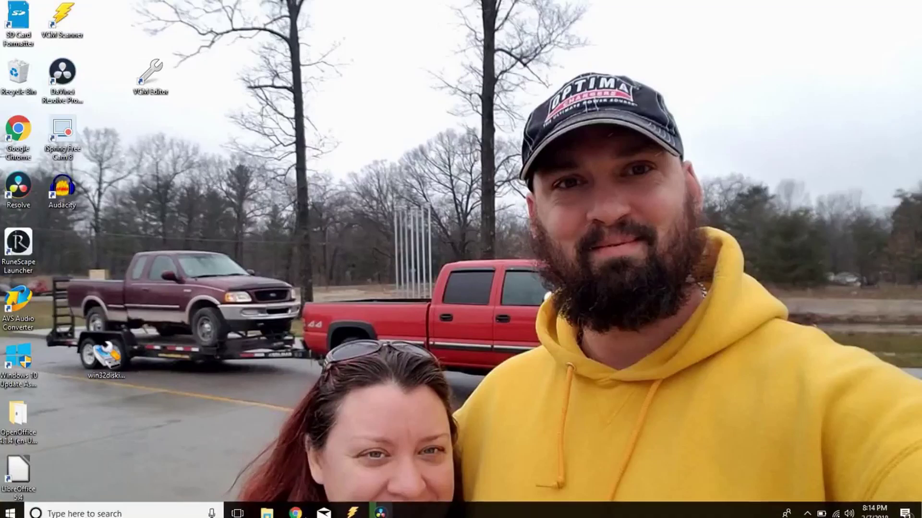
{"action": "left_click", "coordinate": [352, 509]}
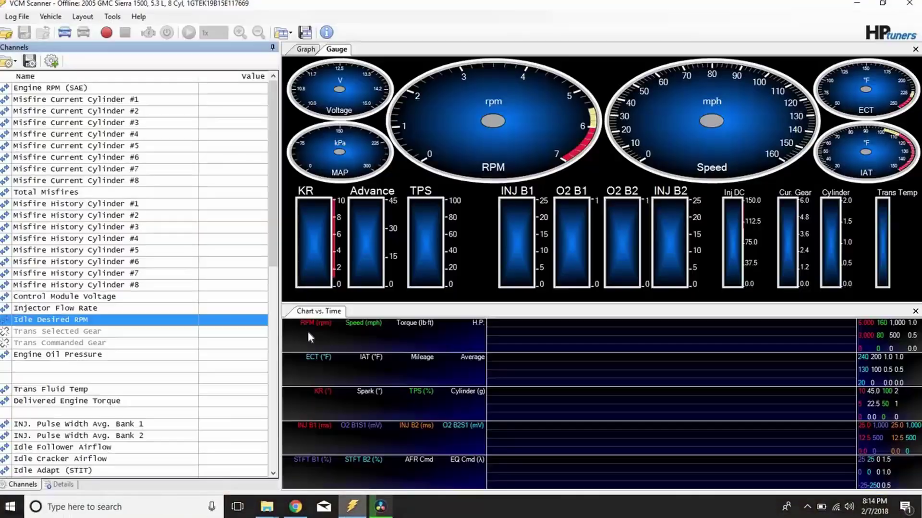
{"action": "left_click", "coordinate": [882, 3]}
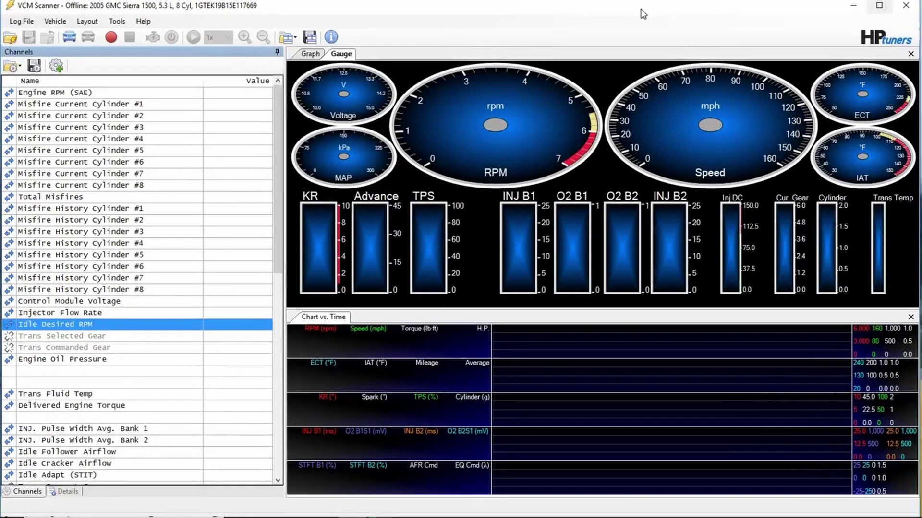
{"action": "left_click_drag", "start_coordinate": [609, 8], "coordinate": [644, 49]}
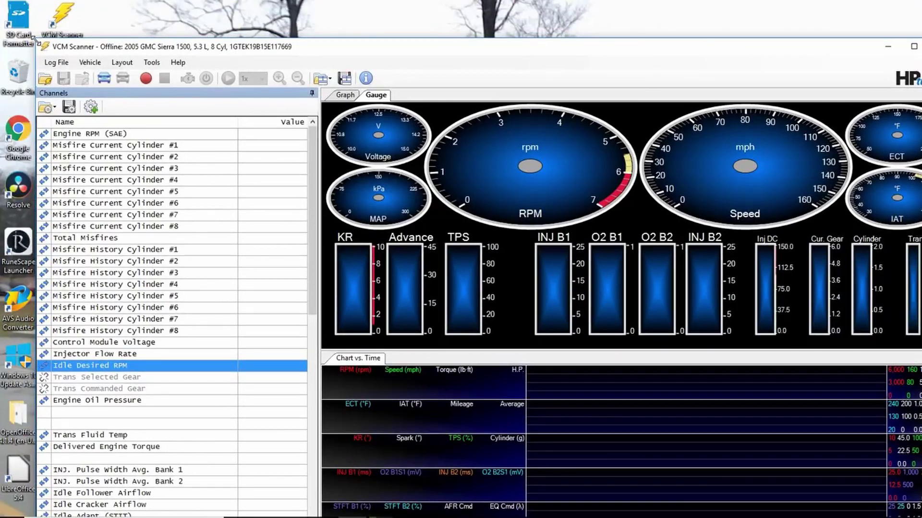
{"action": "left_click_drag", "start_coordinate": [36, 41], "coordinate": [115, 90]}
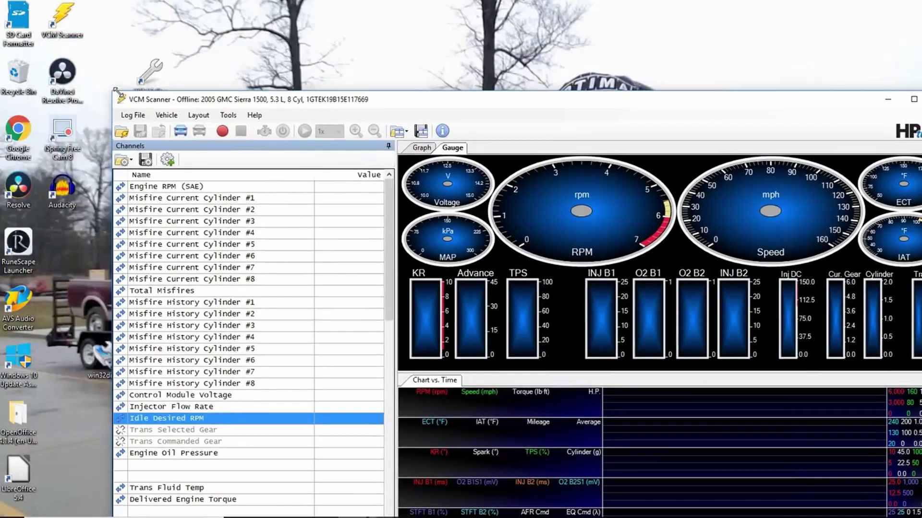
{"action": "left_click_drag", "start_coordinate": [424, 97], "coordinate": [356, 28]}
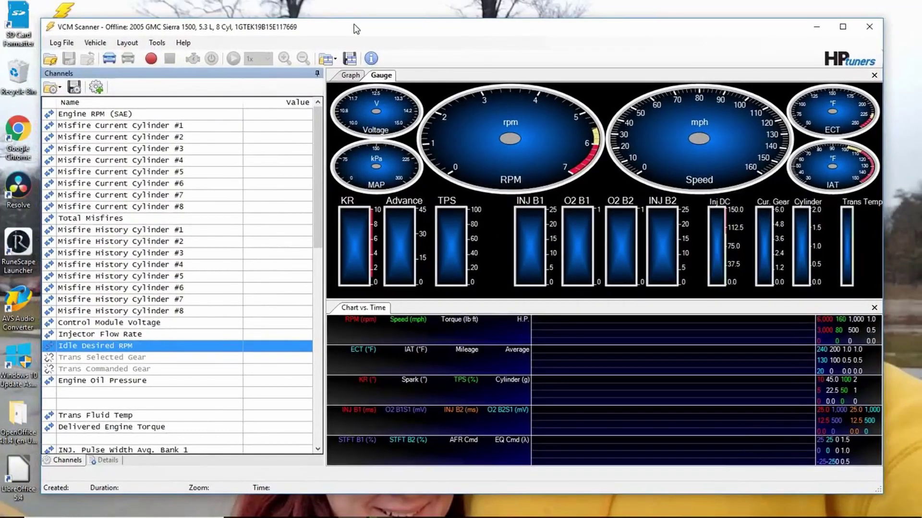
Load the 'Drive to work MPG' log file from Log File > Open Log File
{"action": "left_click", "coordinate": [66, 43]}
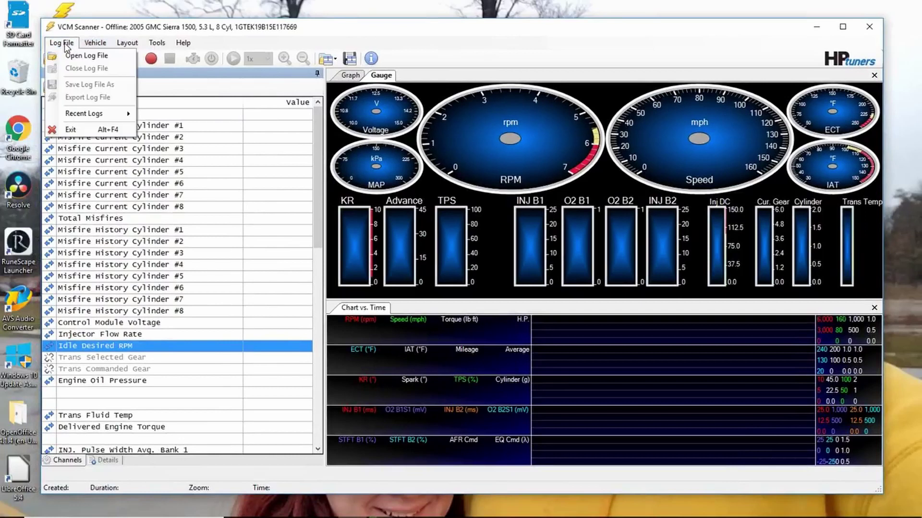
{"action": "left_click", "coordinate": [69, 56]}
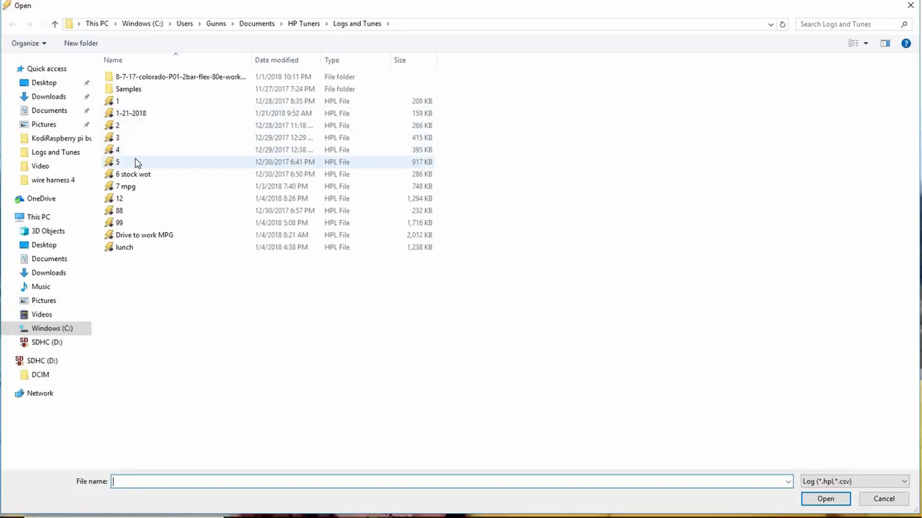
{"action": "double_click", "coordinate": [129, 235]}
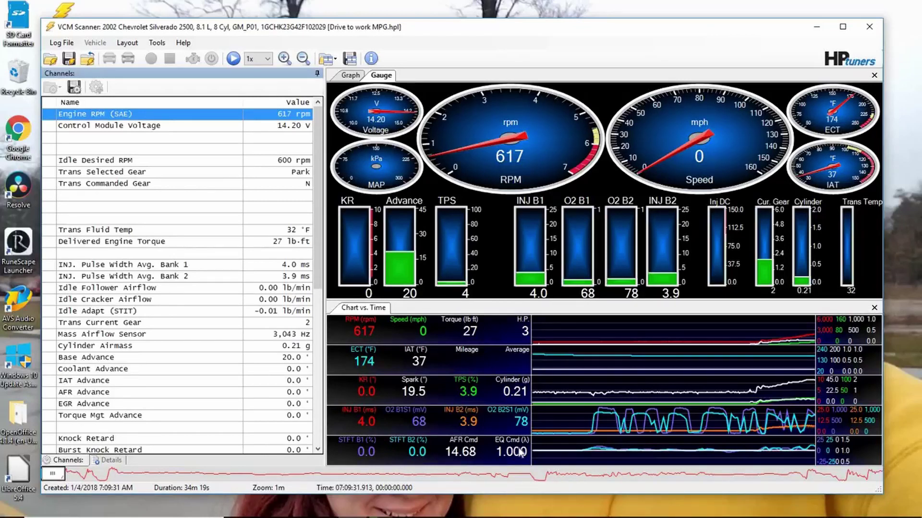
Scroll the Channels list down to show Engine Coolant Temp (SAE) and Timing Advance (SAE)
{"action": "scroll", "coordinate": [319, 281], "scroll_direction": "down", "scroll_amount": 1}
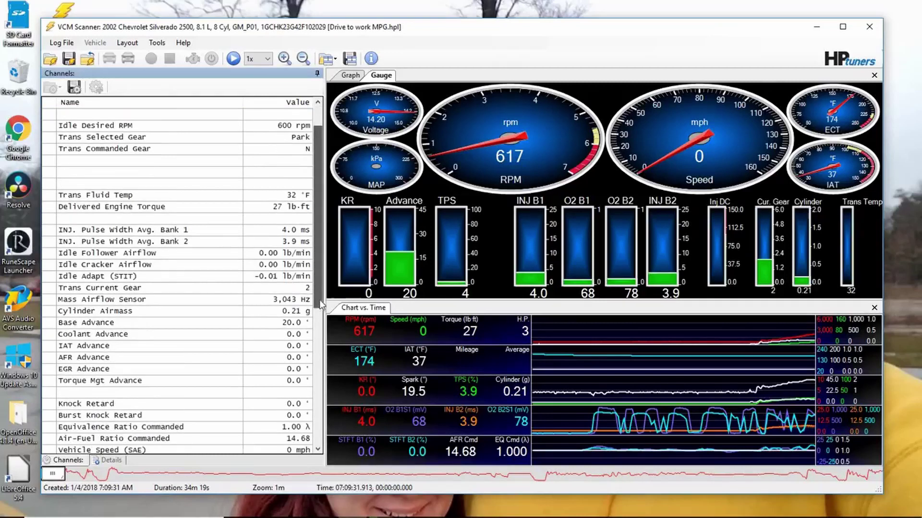
{"action": "scroll", "coordinate": [321, 306], "scroll_direction": "down", "scroll_amount": 2}
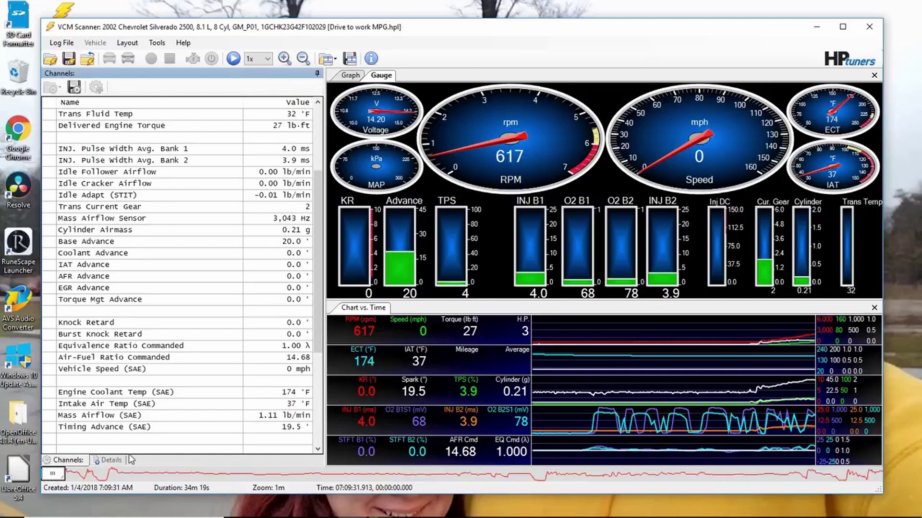
Drag playback forward to around 07:16:40, reading 52 mph and 1,578 rpm
{"action": "left_click_drag", "start_coordinate": [53, 475], "coordinate": [216, 457]}
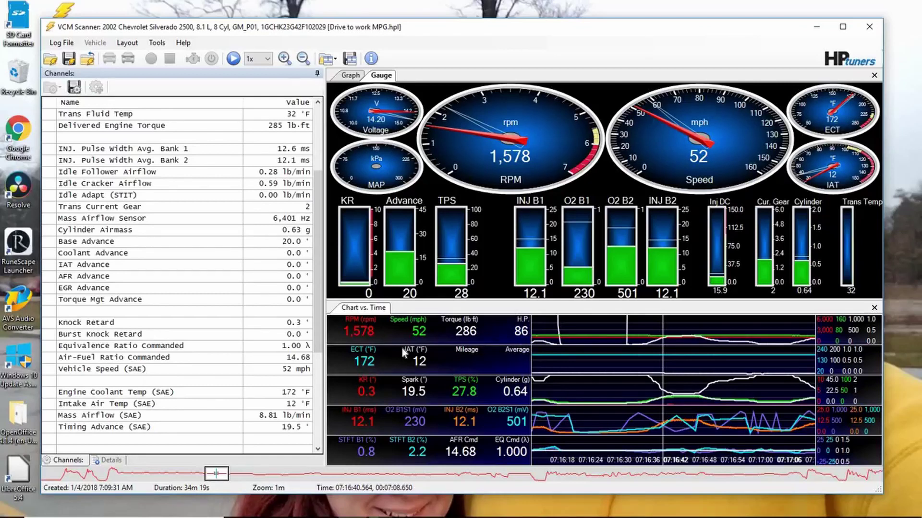
Open Tools > Math Parameters and inspect MPG Average, MPG, Horsepower (RPM*TQ/5252) and User Math 4
{"action": "mouse_move", "coordinate": [212, 514]}
{"action": "left_click", "coordinate": [156, 43]}
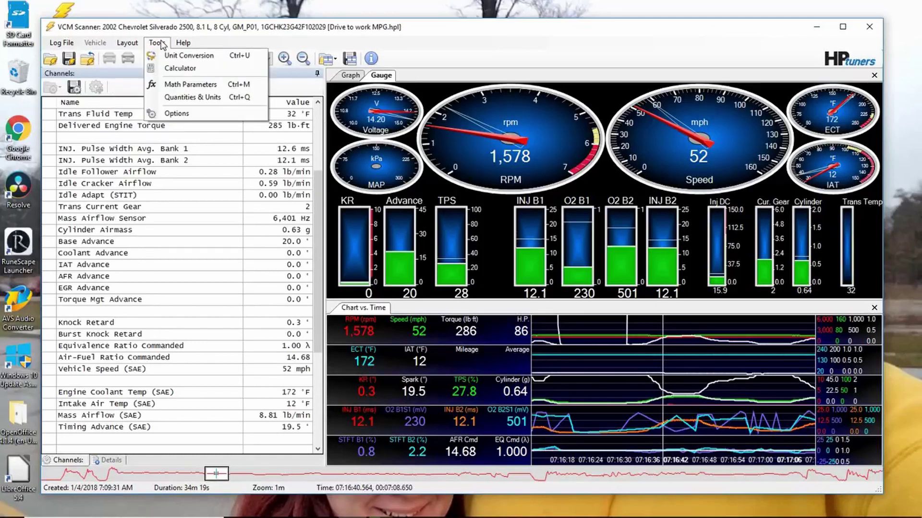
{"action": "left_click", "coordinate": [178, 84]}
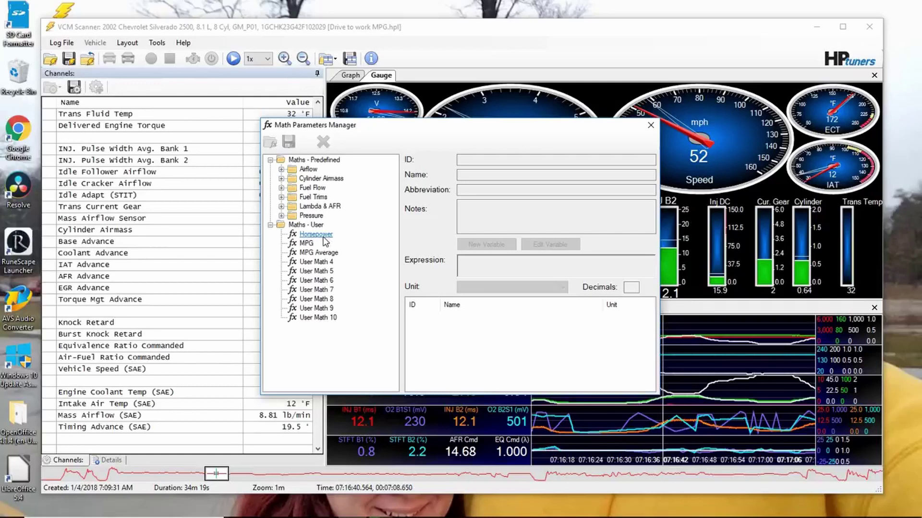
{"action": "left_click", "coordinate": [312, 254]}
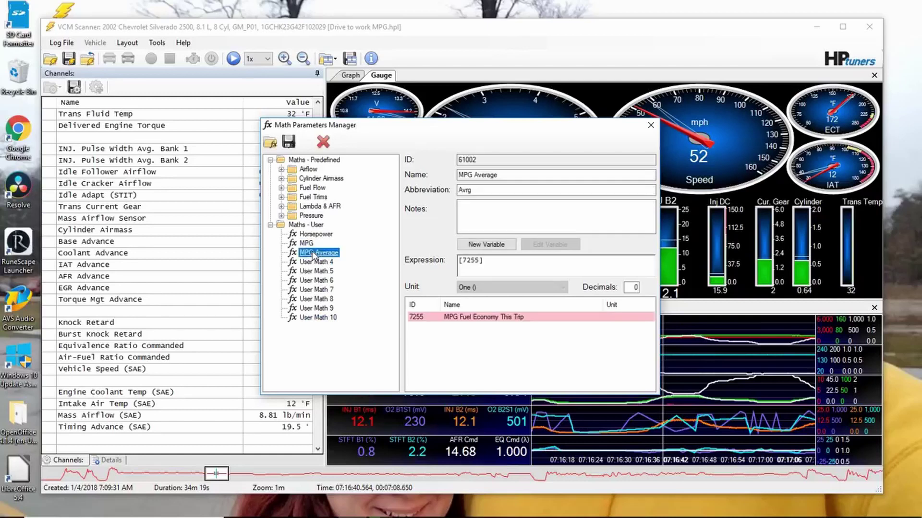
{"action": "left_click", "coordinate": [308, 244]}
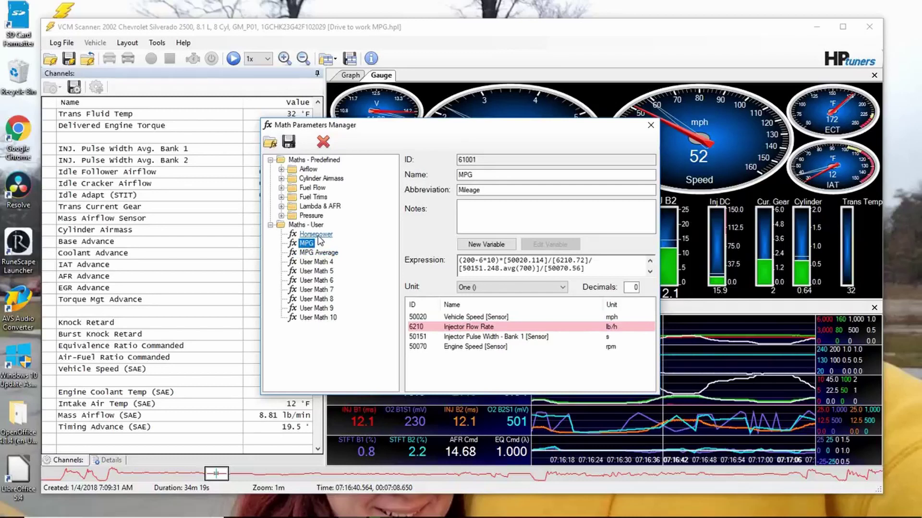
{"action": "left_click", "coordinate": [316, 234]}
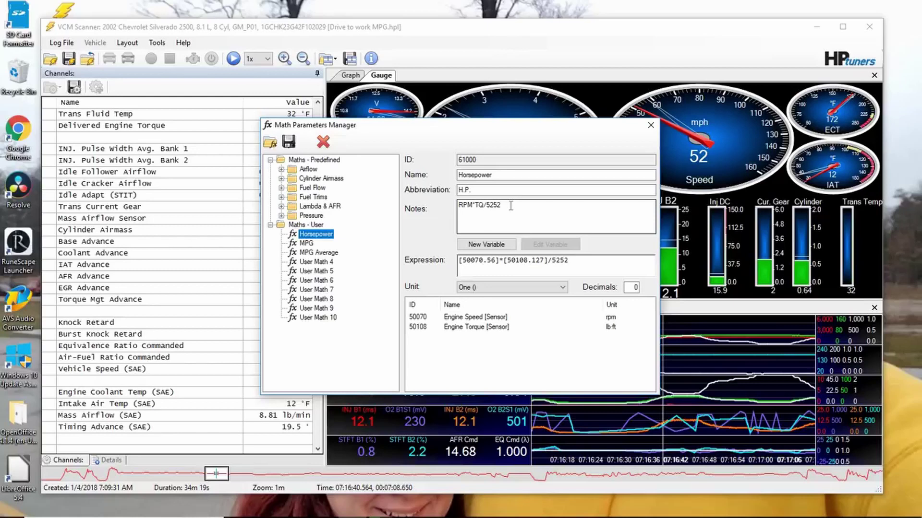
{"action": "left_click", "coordinate": [315, 262]}
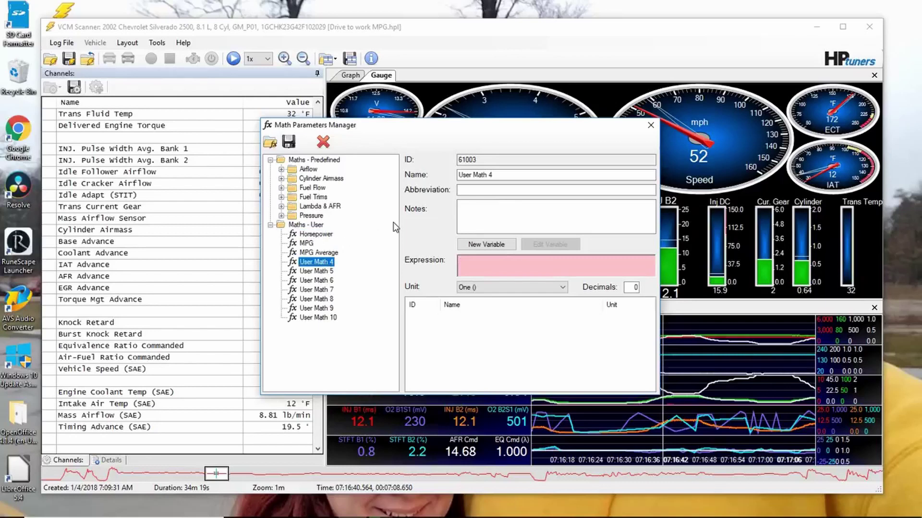
Rename the empty User Math 4 slot to 'Horsepower'
{"action": "left_click", "coordinate": [328, 235]}
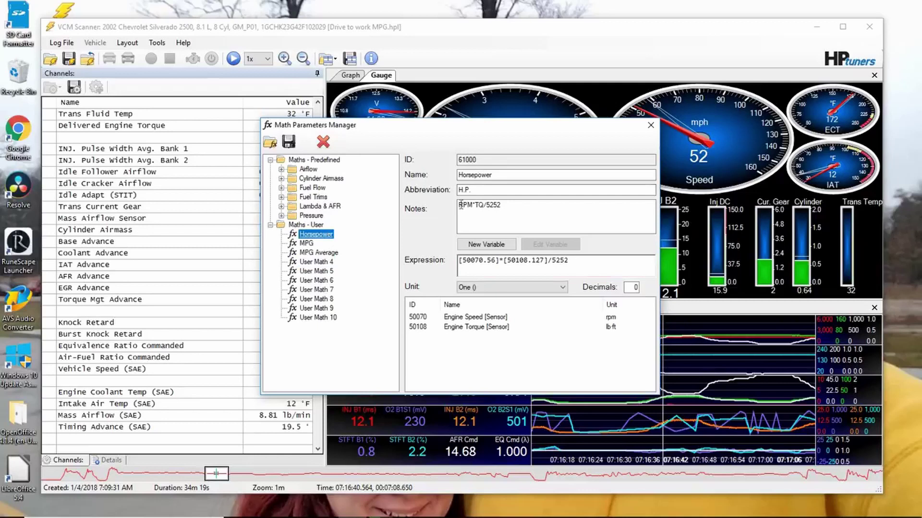
{"action": "left_click", "coordinate": [509, 175]}
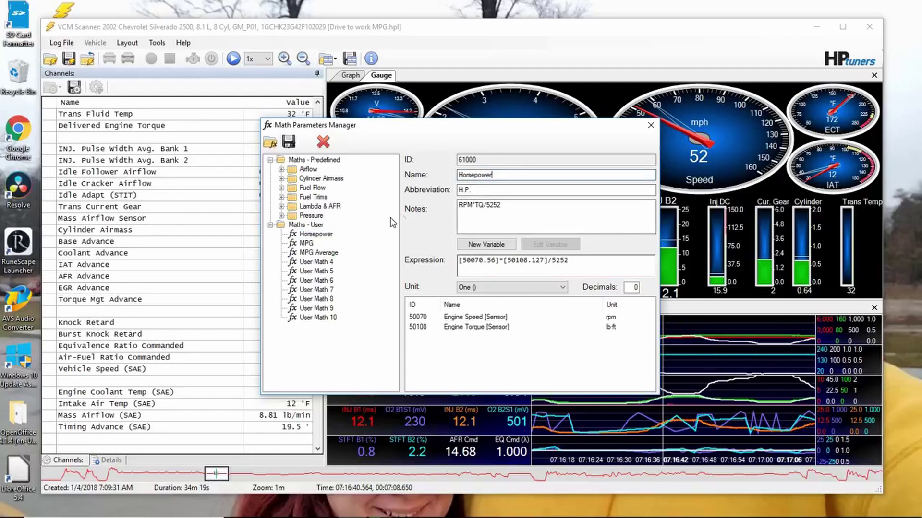
{"action": "left_click", "coordinate": [322, 263]}
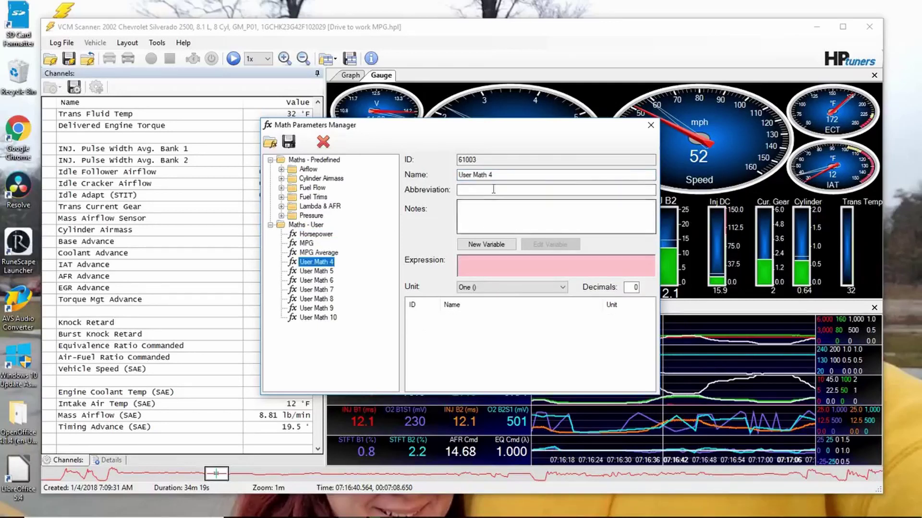
{"action": "left_click", "coordinate": [466, 176]}
{"action": "double_click", "coordinate": [466, 175]}
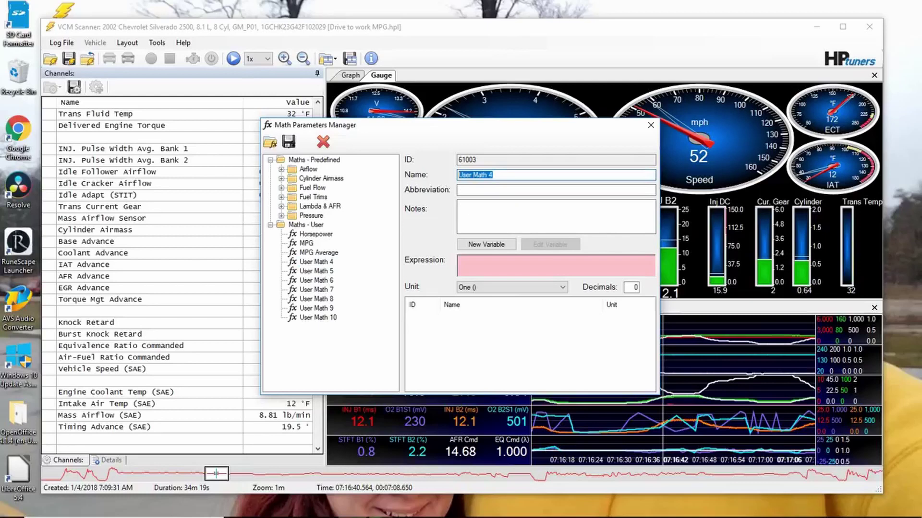
{"action": "type", "text": "Horsepower"}
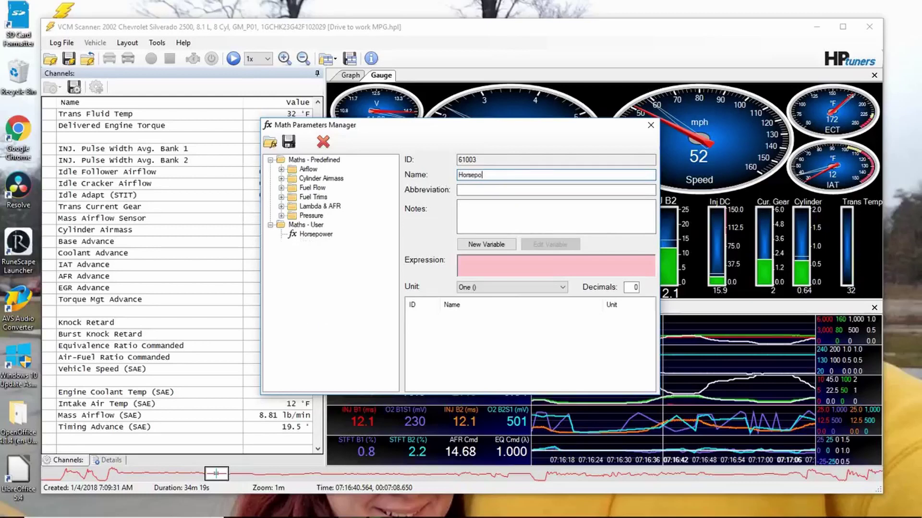
Give the new Horsepower entry the abbreviation 'H.P.'
{"action": "left_click", "coordinate": [473, 190]}
{"action": "type", "text": "H>P"}
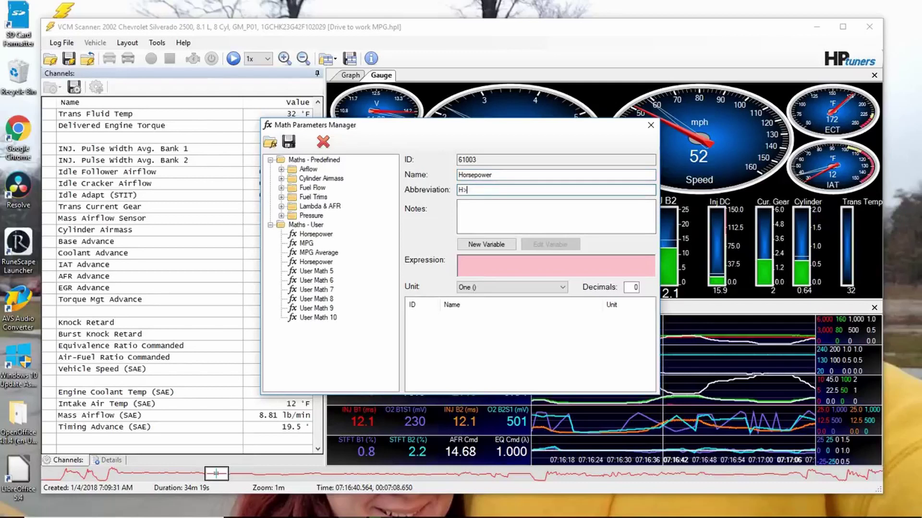
{"action": "key", "text": "BackSpace"}
{"action": "key", "text": "BackSpace"}
{"action": "type", "text": ".P."}
{"action": "key", "text": "Tab"}
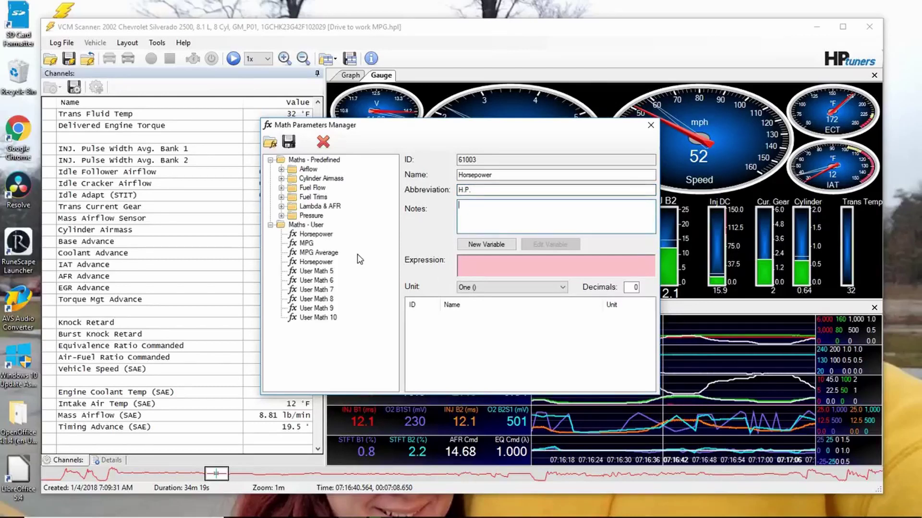
Copy the 'RPM*TQ/5252' note from the original Horsepower entry into the new entry's notes
{"action": "left_click", "coordinate": [316, 233]}
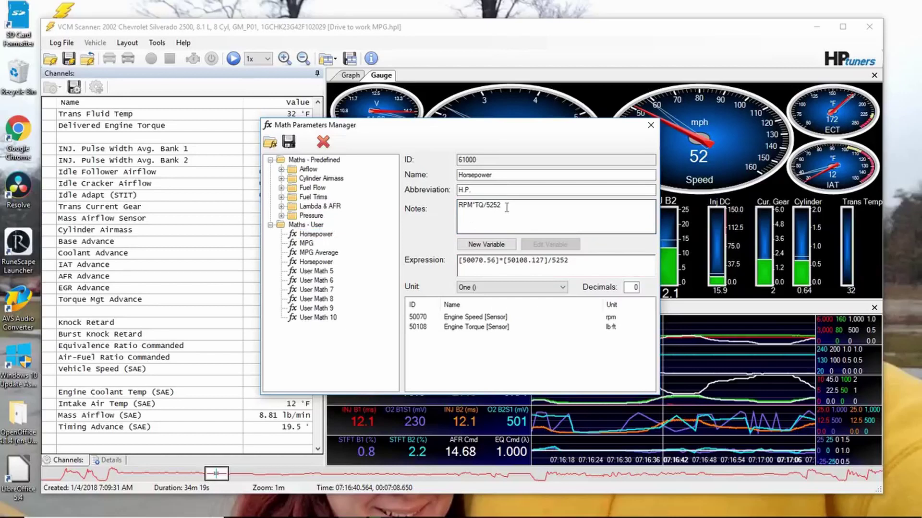
{"action": "left_click_drag", "start_coordinate": [506, 207], "coordinate": [456, 211]}
{"action": "key", "text": "ctrl+c"}
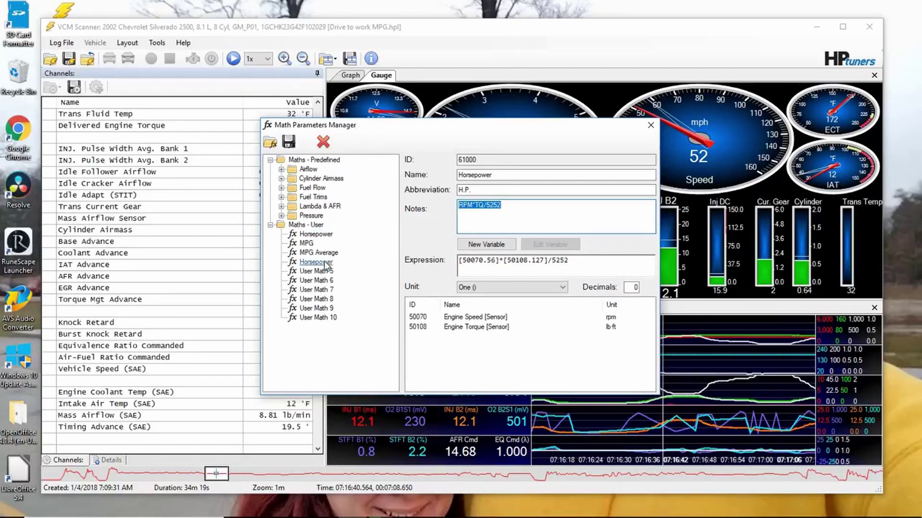
{"action": "left_click", "coordinate": [325, 263]}
{"action": "left_click", "coordinate": [471, 210]}
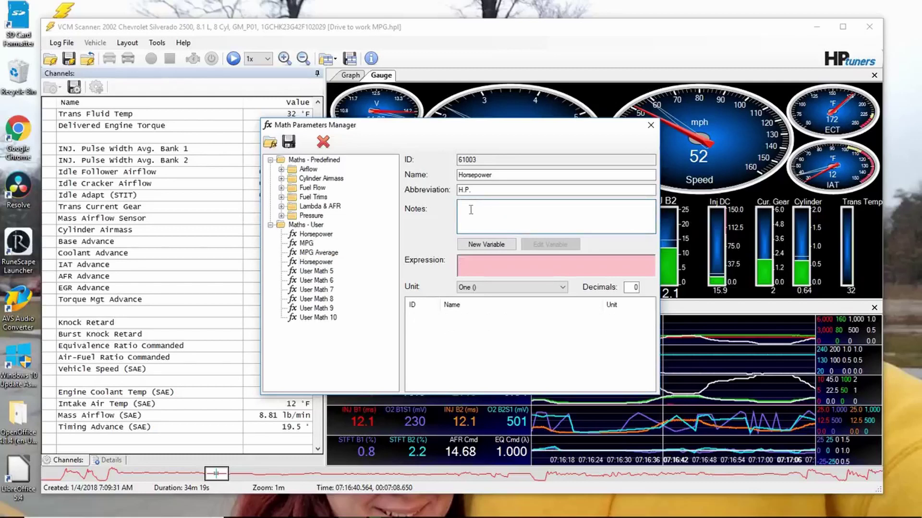
{"action": "key", "text": "ctrl+v"}
{"action": "left_click", "coordinate": [317, 234]}
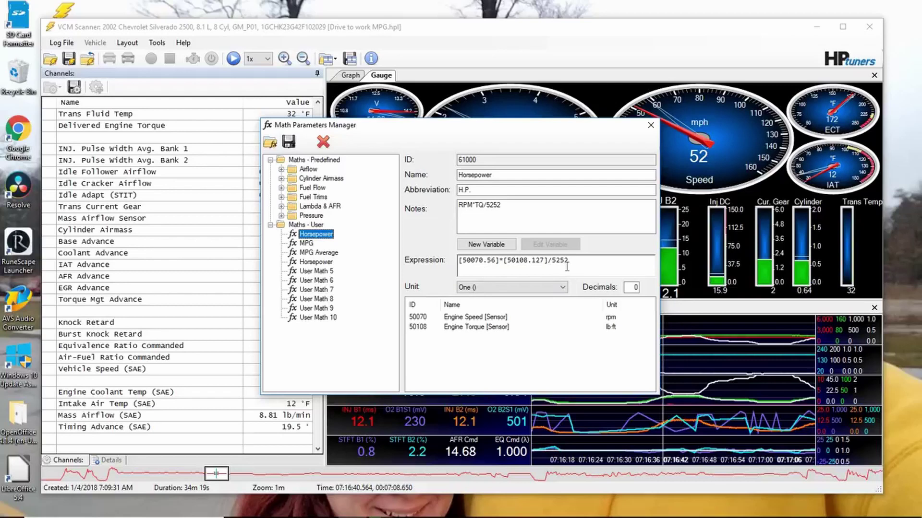
Paste expression [50070.56]*[50108.127]/5252 into the second Horsepower entry; open Save As, then cancel it
{"action": "left_click_drag", "start_coordinate": [570, 261], "coordinate": [455, 265]}
{"action": "key", "text": "ctrl+c"}
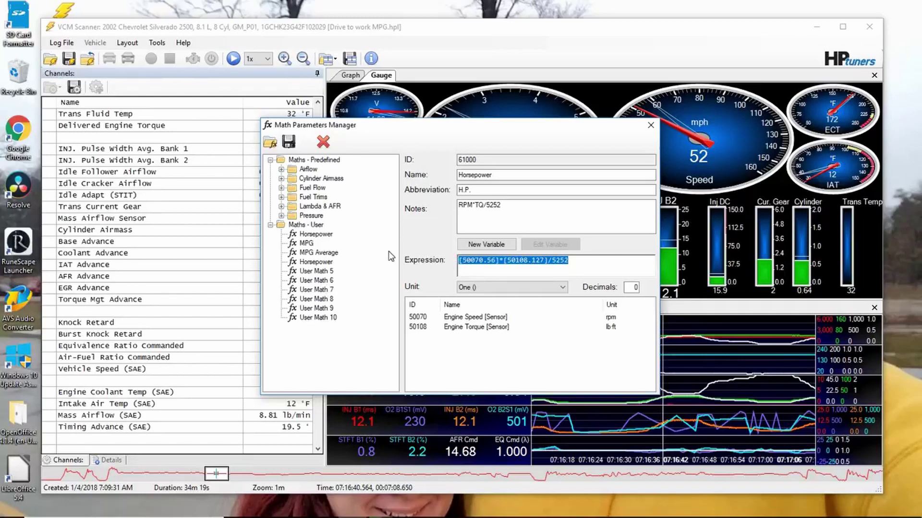
{"action": "left_click", "coordinate": [320, 266]}
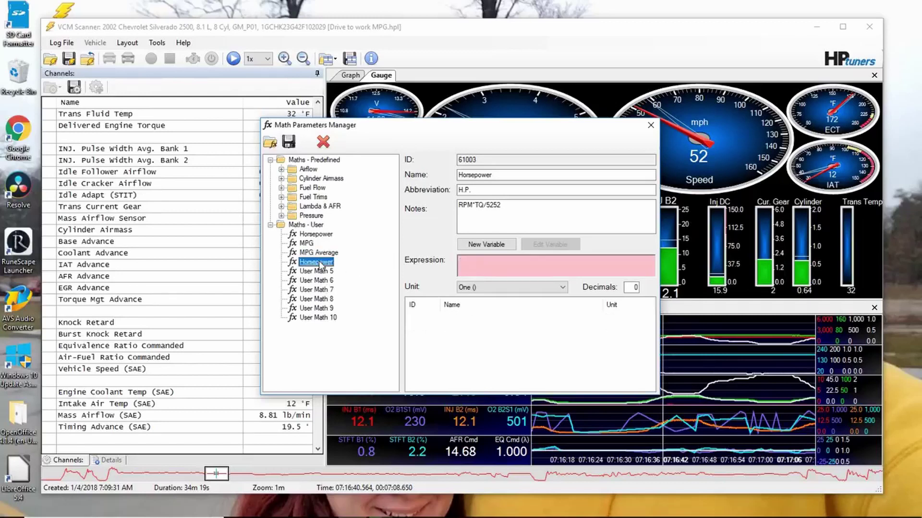
{"action": "left_click", "coordinate": [500, 266]}
{"action": "key", "text": "ctrl+v"}
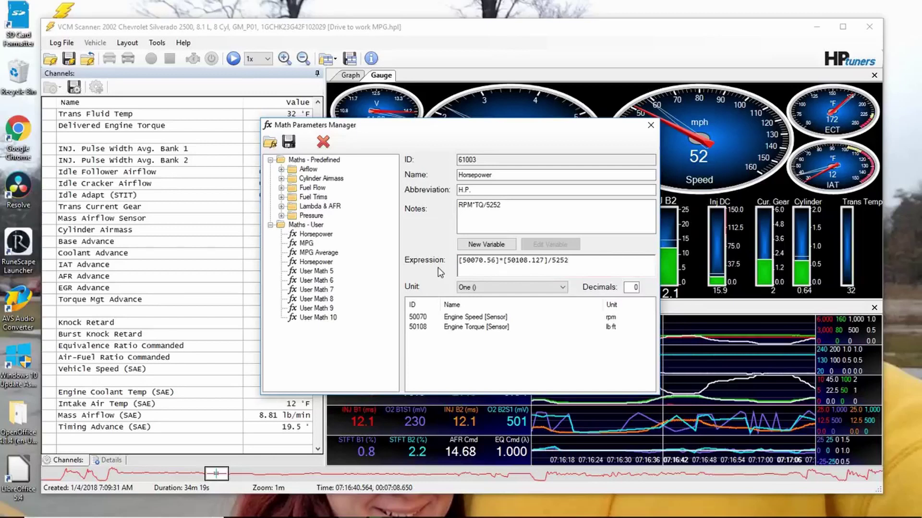
{"action": "left_click", "coordinate": [290, 143]}
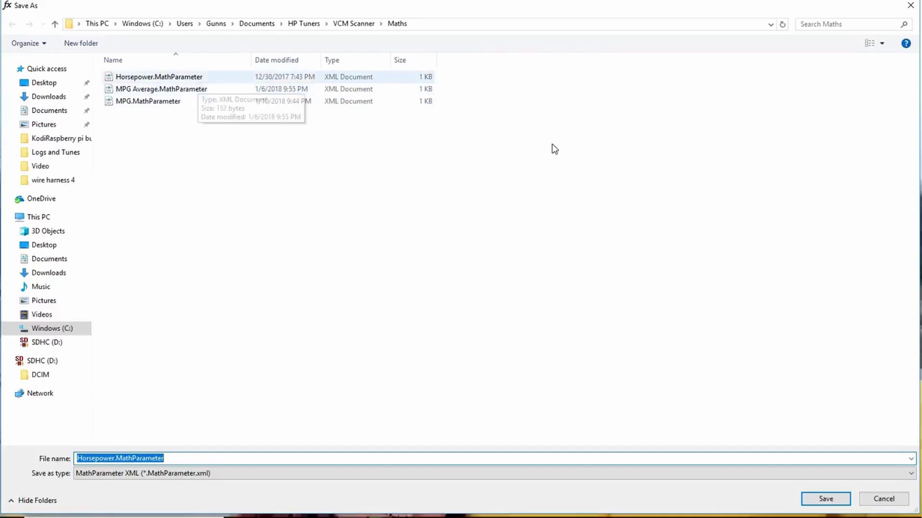
{"action": "left_click", "coordinate": [910, 5]}
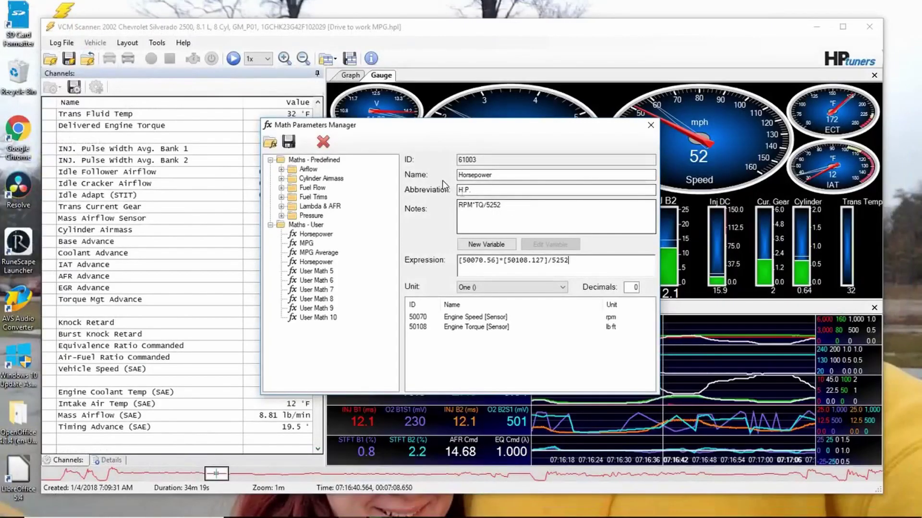
Close the Math Parameters Manager and open Charts Layout from the Chart vs. Time panel
{"action": "left_click", "coordinate": [650, 126]}
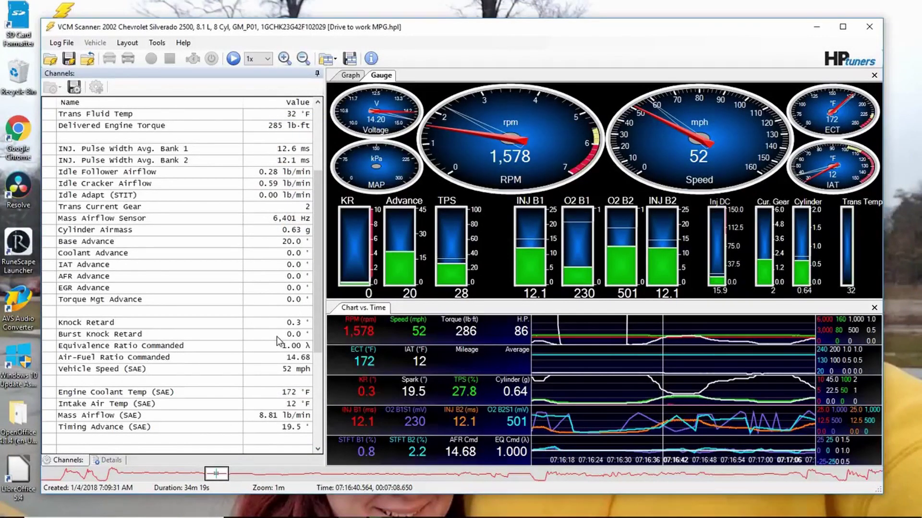
{"action": "right_click", "coordinate": [341, 360]}
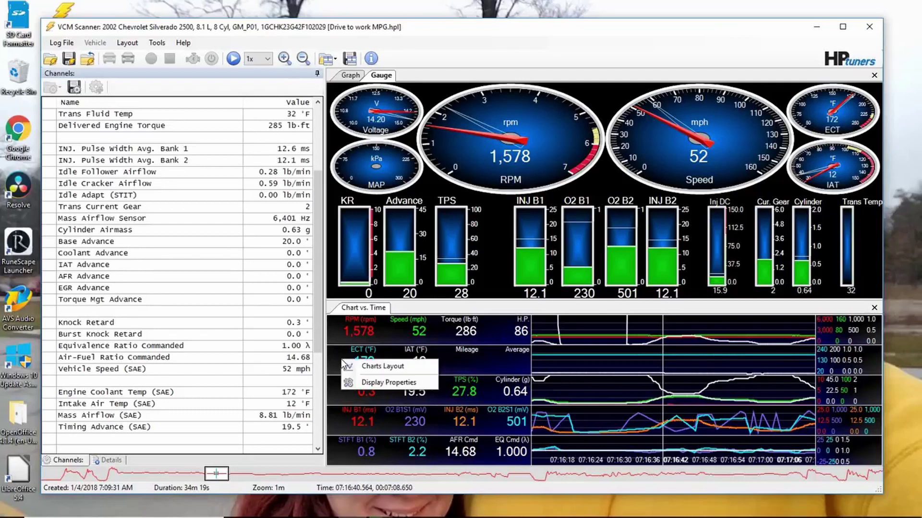
{"action": "left_click", "coordinate": [356, 368]}
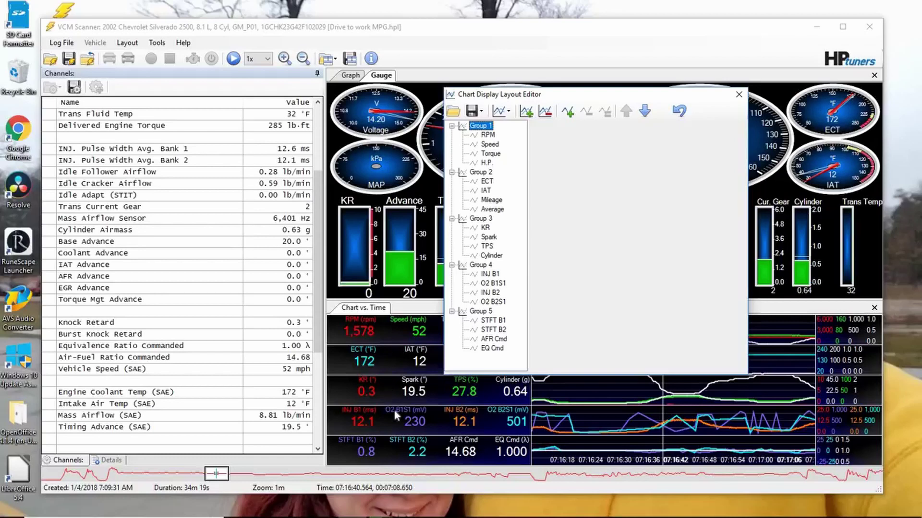
{"action": "left_click", "coordinate": [451, 265]}
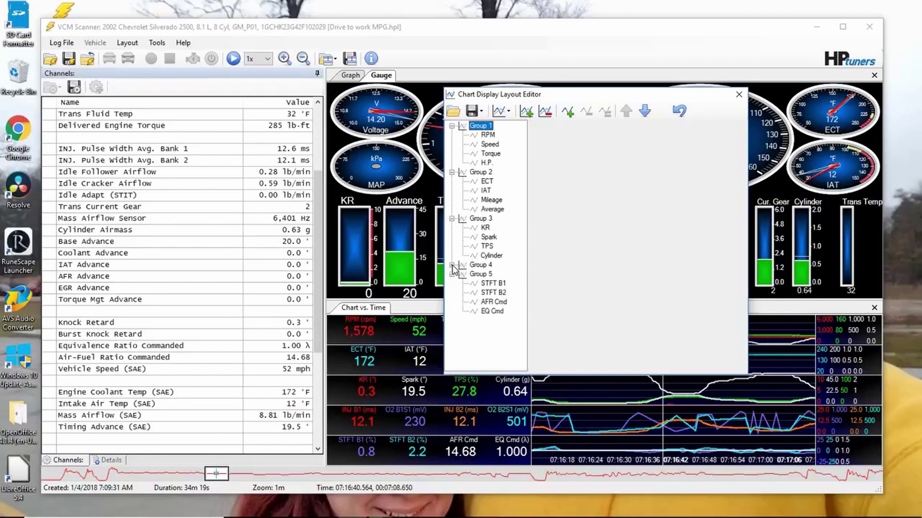
{"action": "left_click", "coordinate": [451, 266]}
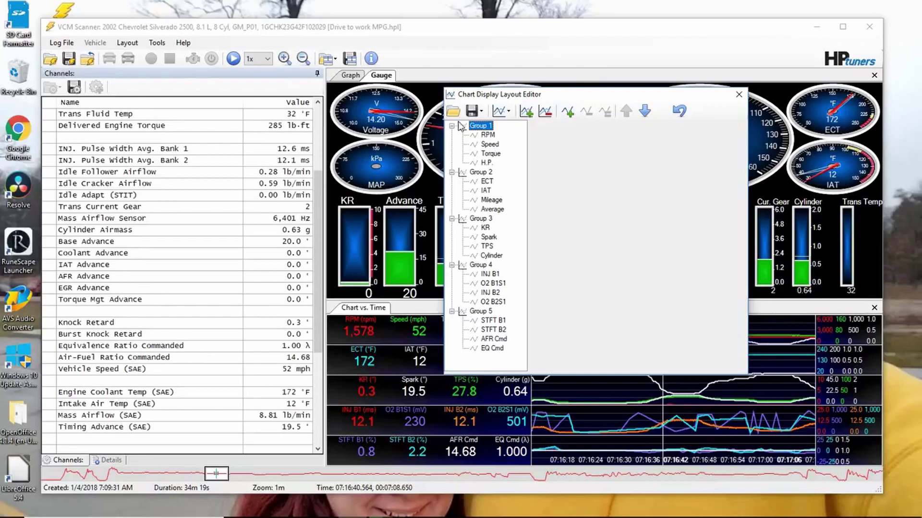
Move the layout editor aside and delete the H.P. series from Group 1
{"action": "left_click_drag", "start_coordinate": [584, 98], "coordinate": [149, 138]}
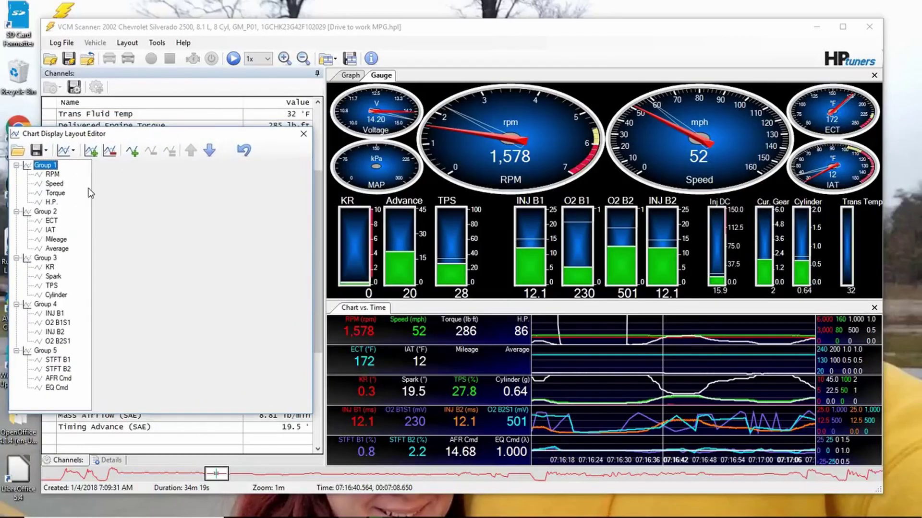
{"action": "left_click", "coordinate": [50, 202]}
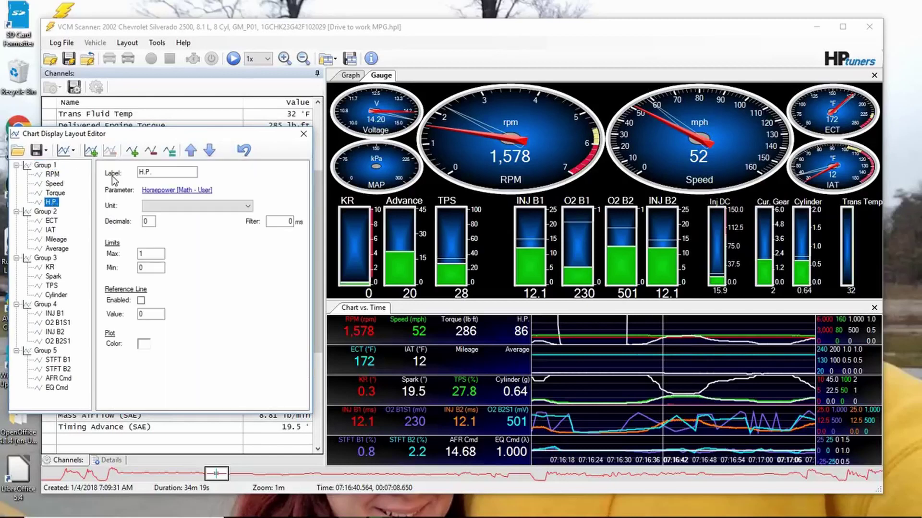
{"action": "left_click", "coordinate": [150, 151]}
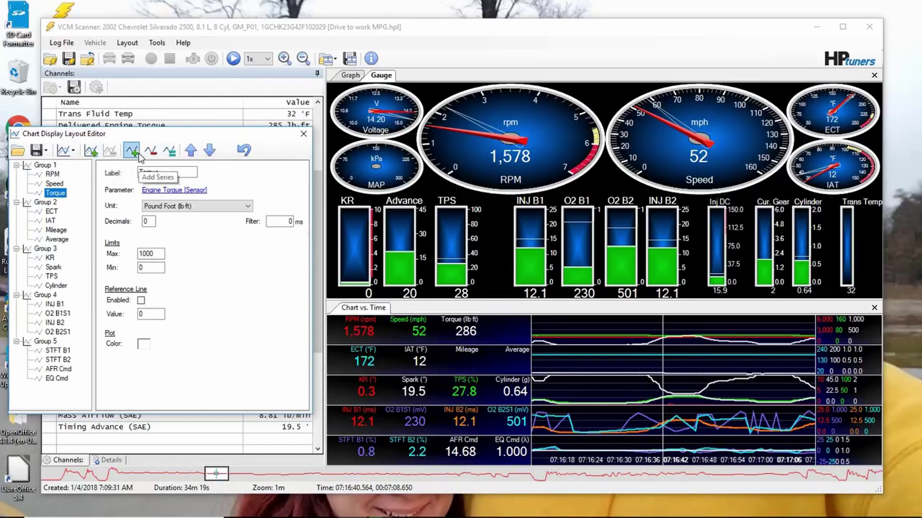
Add a fourth Group 1 series and relabel it 'Horsepower'
{"action": "left_click", "coordinate": [131, 151]}
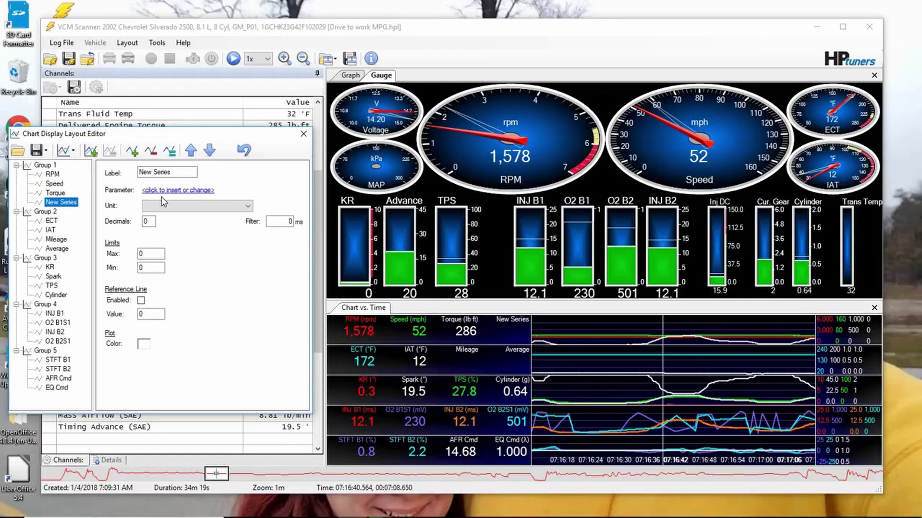
{"action": "left_click_drag", "start_coordinate": [174, 176], "coordinate": [119, 179]}
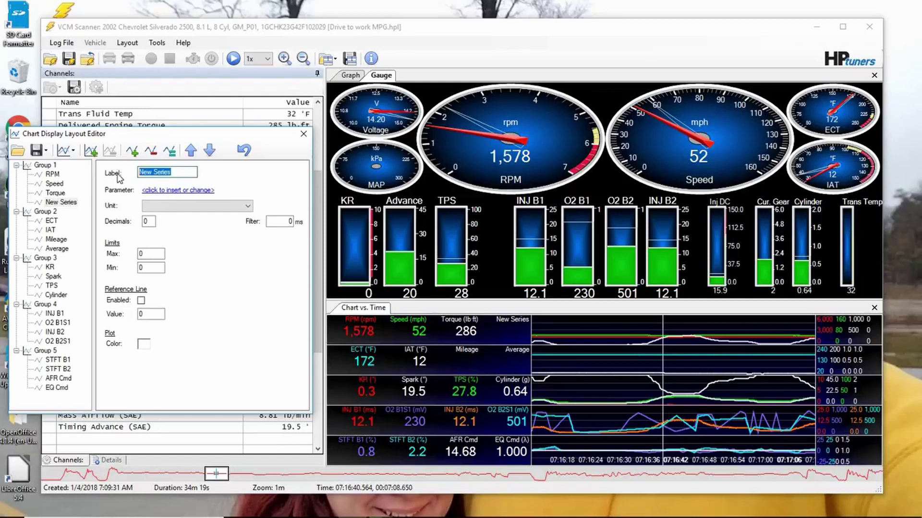
{"action": "type", "text": "Horsepowe"}
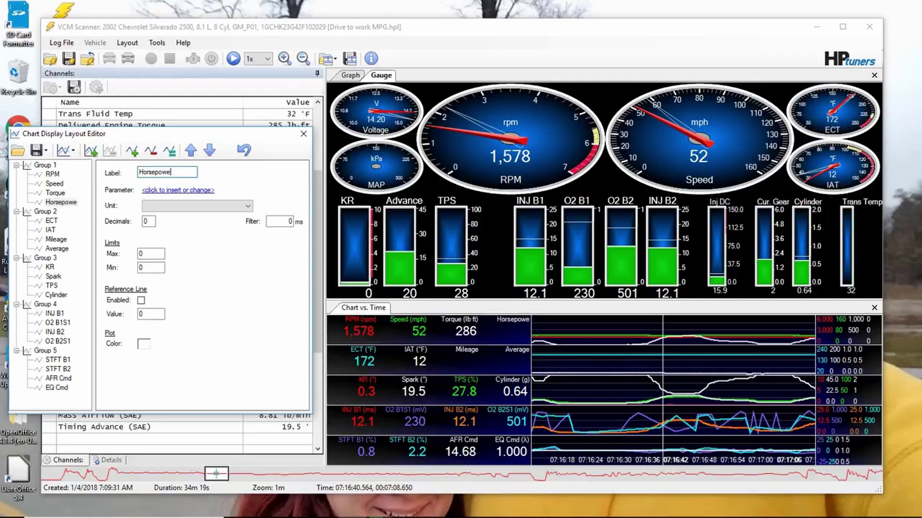
{"action": "type", "text": "r"}
Bind the new Group 1 series to the Horsepower [Math - User] parameter under Maths > User Defined
{"action": "left_click", "coordinate": [184, 190]}
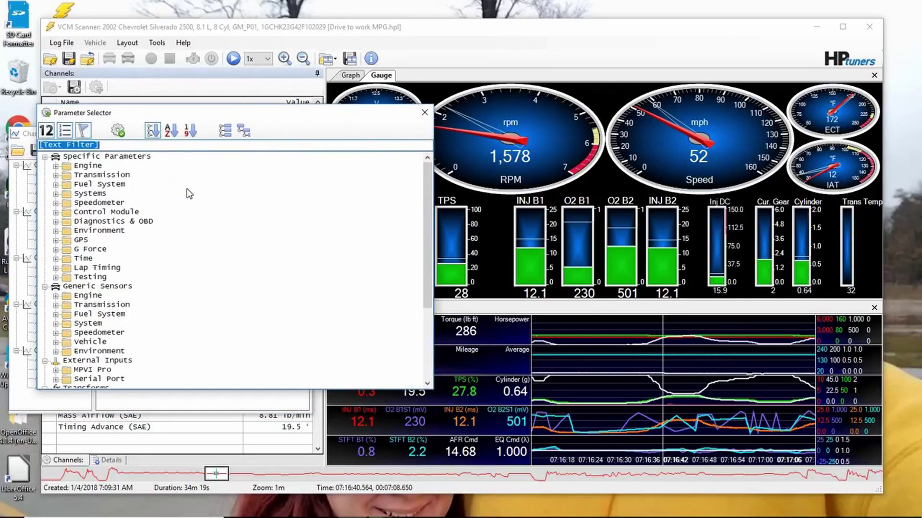
{"action": "left_click", "coordinate": [118, 131]}
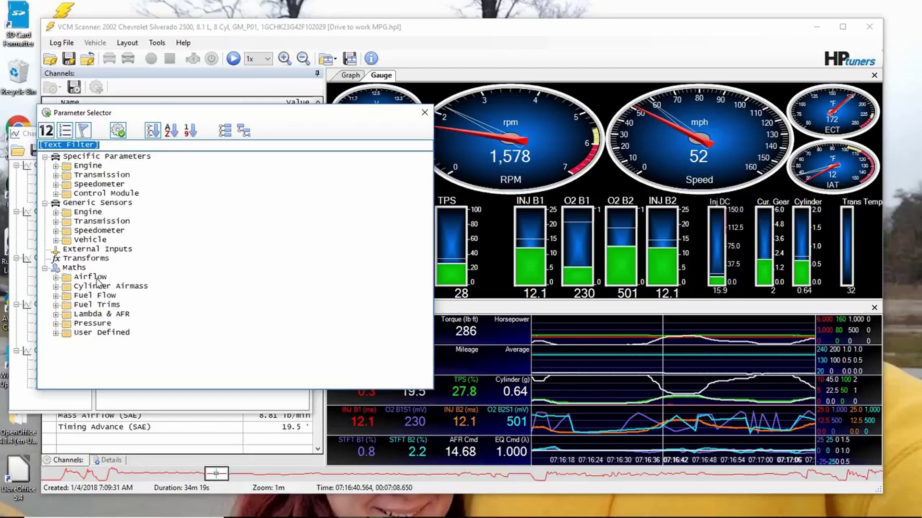
{"action": "left_click", "coordinate": [56, 334]}
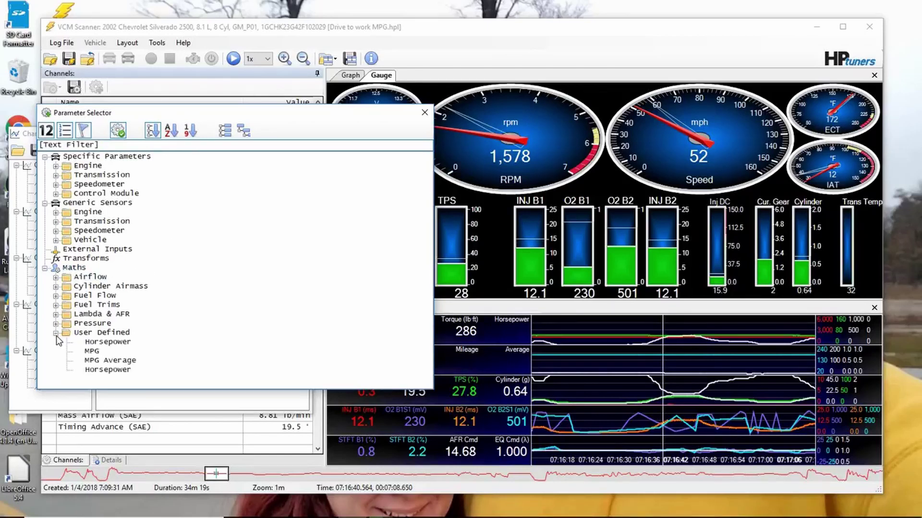
{"action": "left_click", "coordinate": [95, 342]}
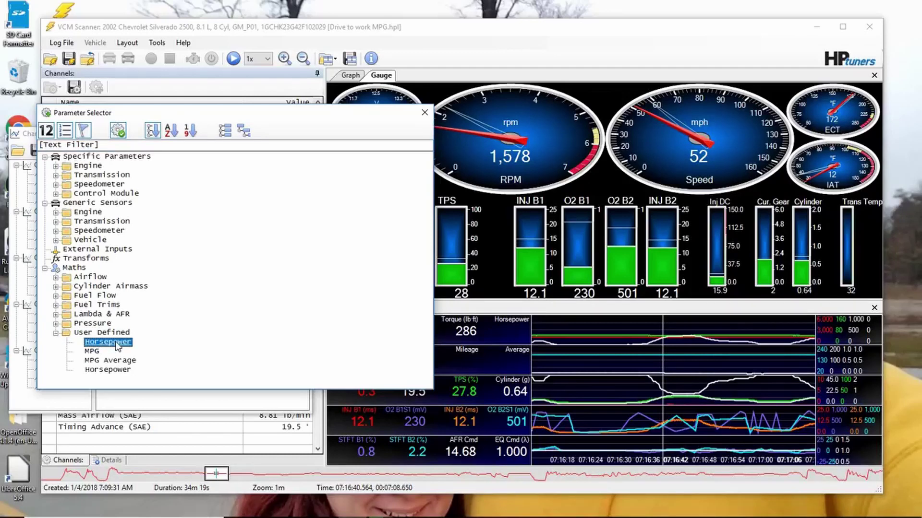
{"action": "double_click", "coordinate": [108, 342]}
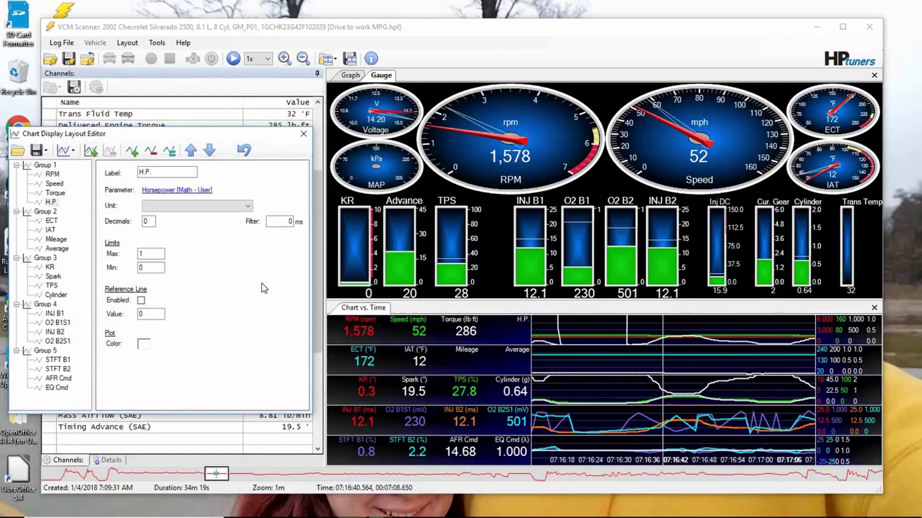
Cancel saving the chart groups to a separate file and close the chart layout editor
{"action": "left_click", "coordinate": [45, 152]}
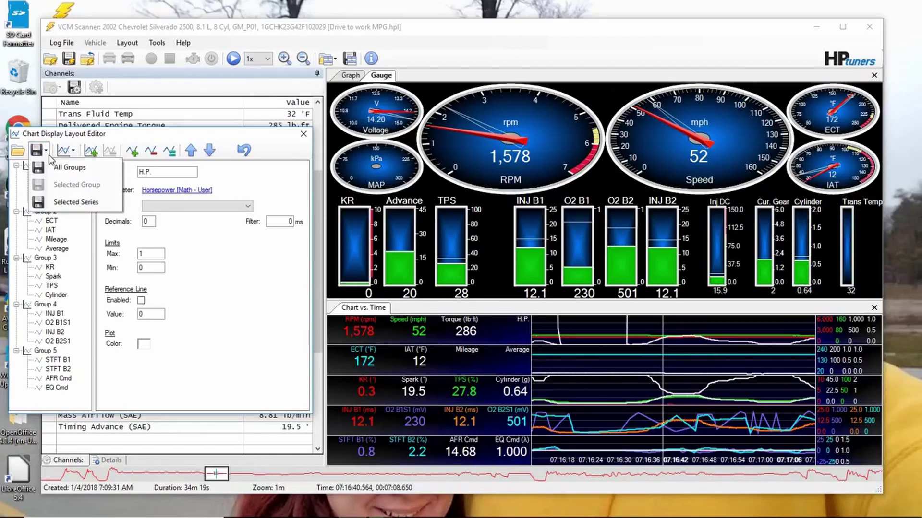
{"action": "left_click", "coordinate": [58, 168]}
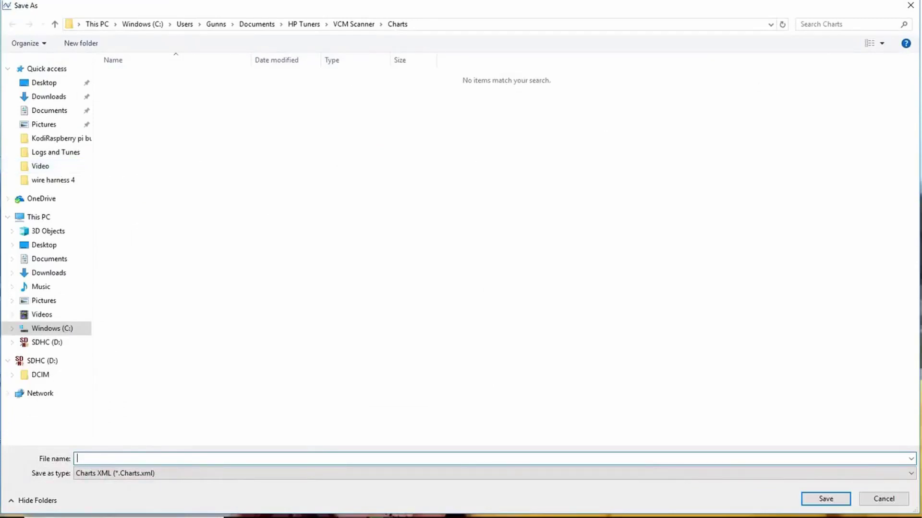
{"action": "left_click", "coordinate": [910, 6]}
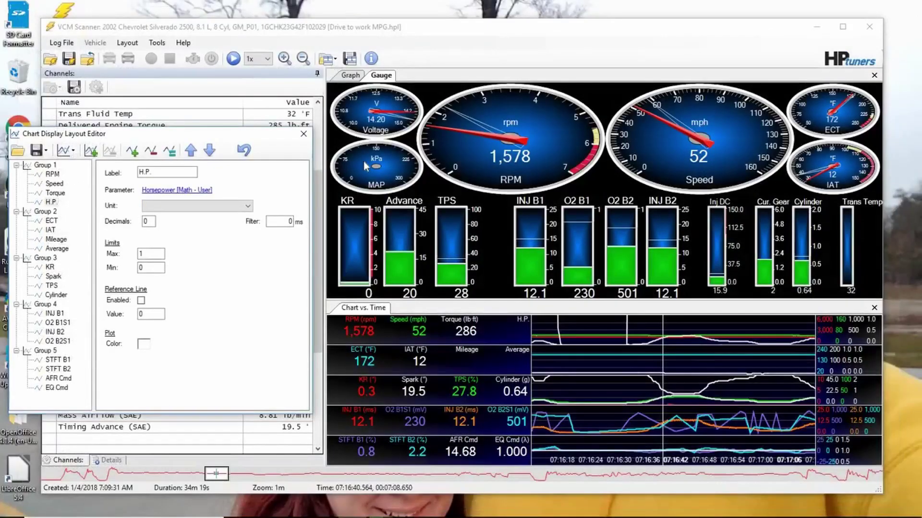
{"action": "left_click", "coordinate": [304, 133]}
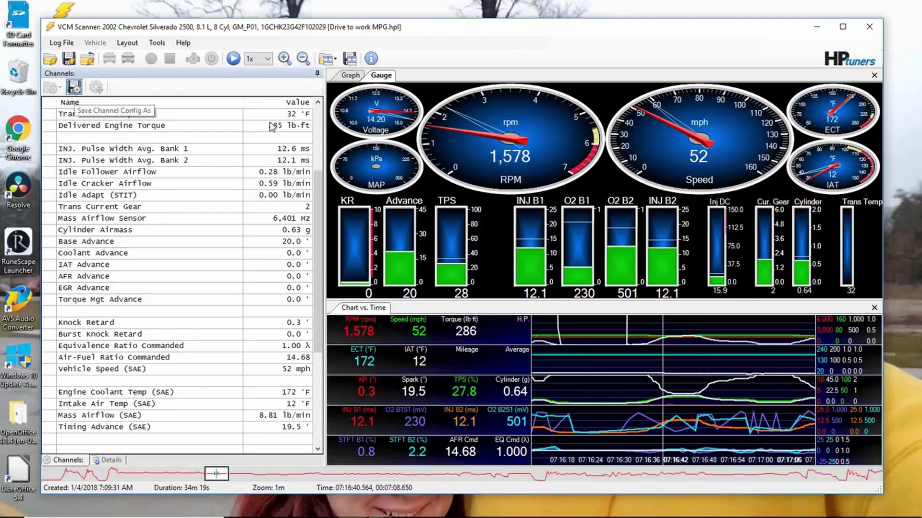
Save the scanner layout over J.R. 1.Layout, confirming the replacement
{"action": "left_click", "coordinate": [351, 59]}
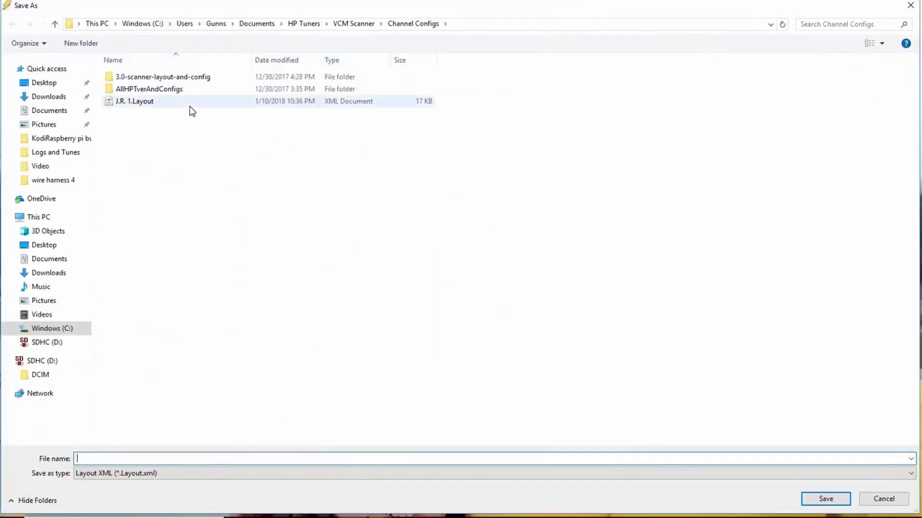
{"action": "double_click", "coordinate": [192, 105]}
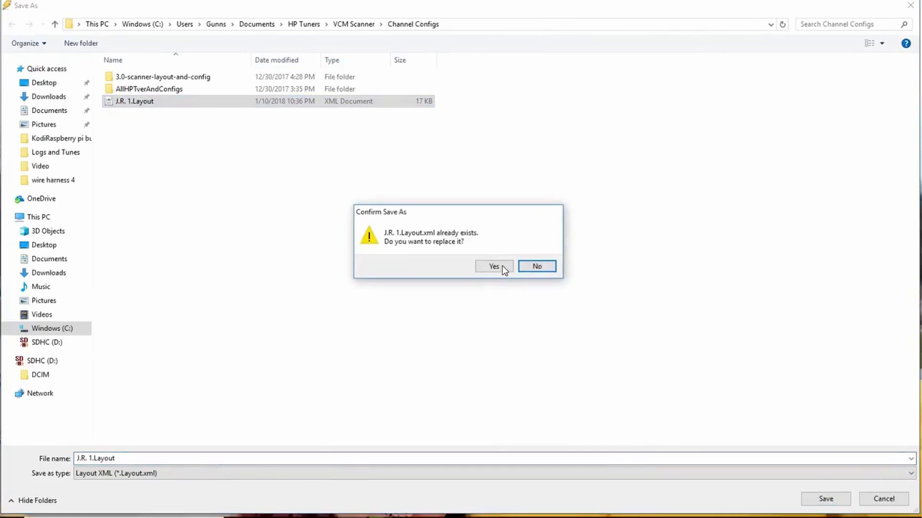
{"action": "left_click", "coordinate": [502, 266]}
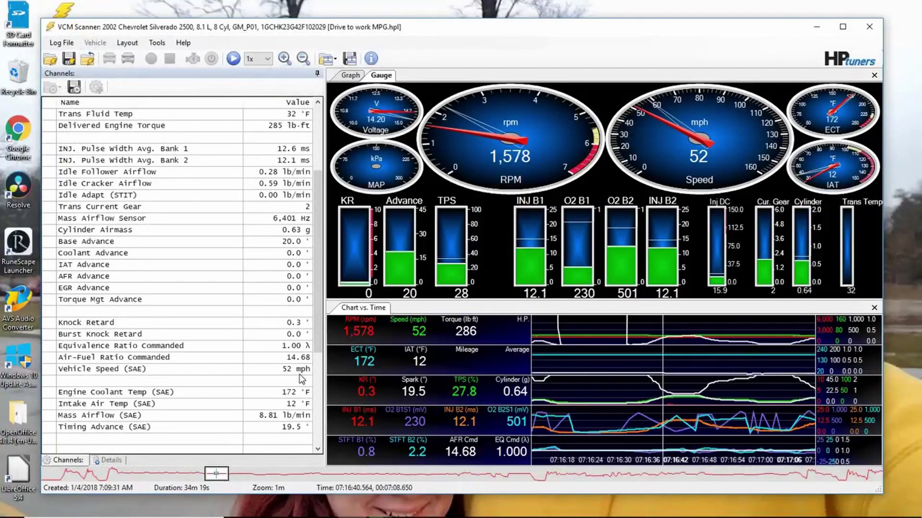
Close the Drive to work MPG log
{"action": "left_click", "coordinate": [195, 476]}
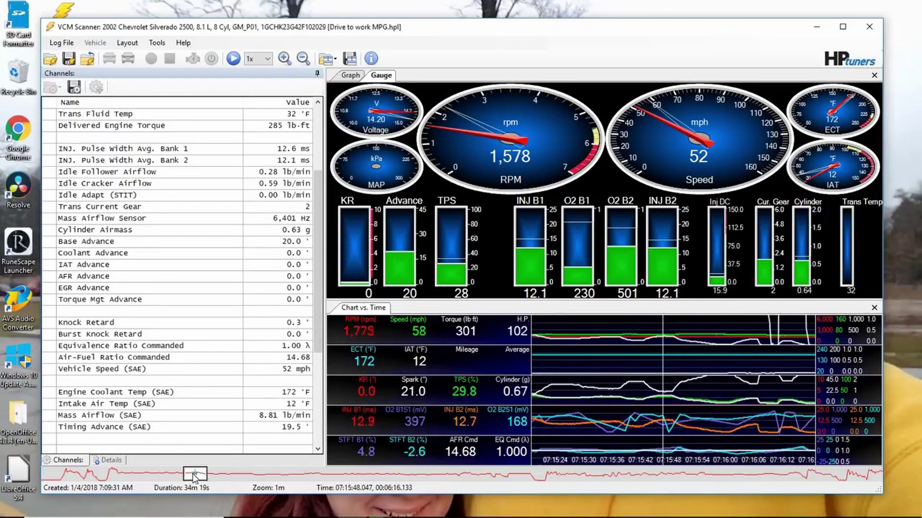
{"action": "left_click_drag", "start_coordinate": [193, 475], "coordinate": [191, 475]}
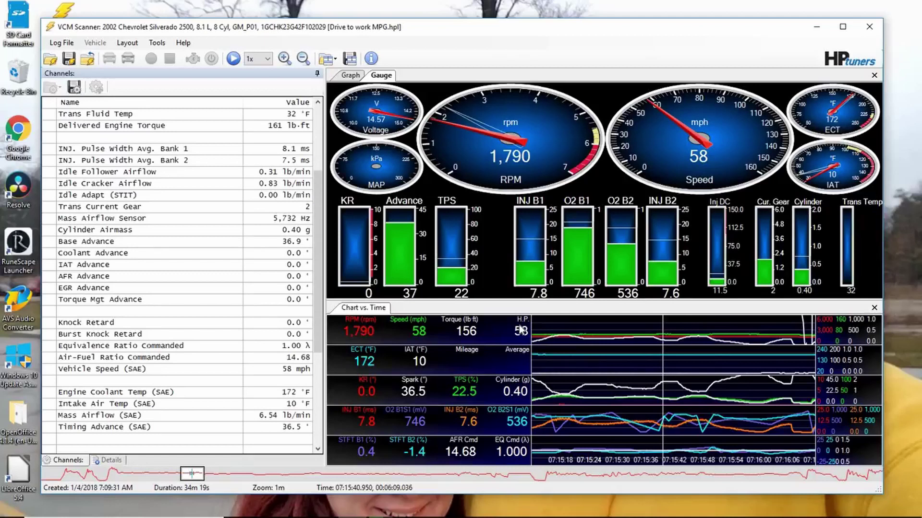
{"action": "left_click", "coordinate": [72, 44]}
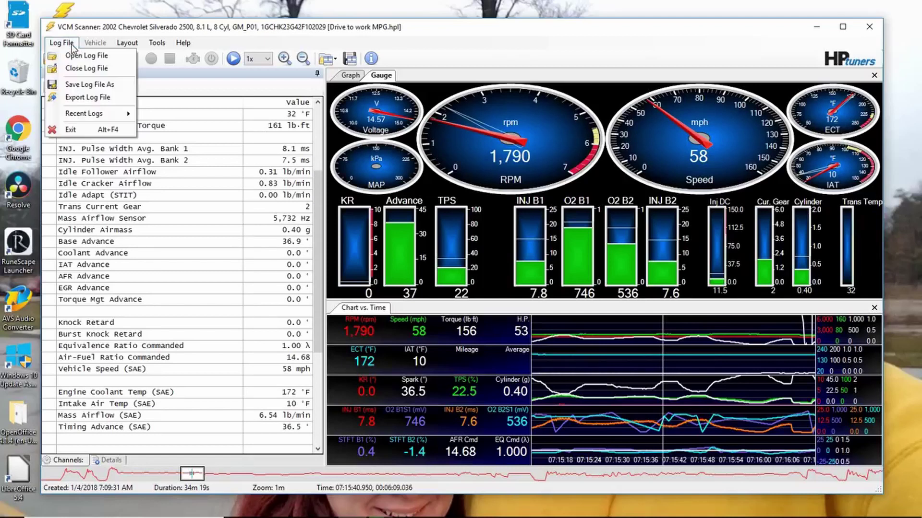
{"action": "left_click", "coordinate": [82, 67]}
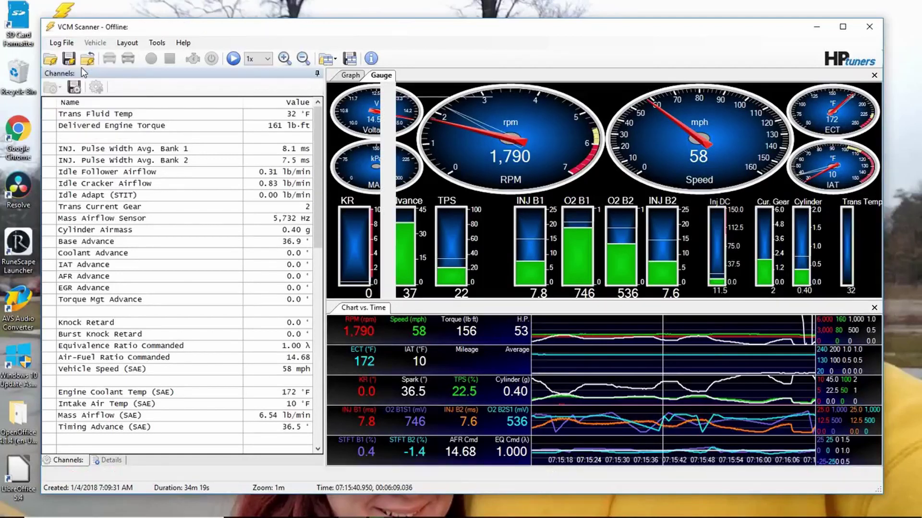
Open the 7 mpg log and scrub its timeline to around 07:28:02, showing 0 rpm and 0 H.P
{"action": "left_click", "coordinate": [68, 45]}
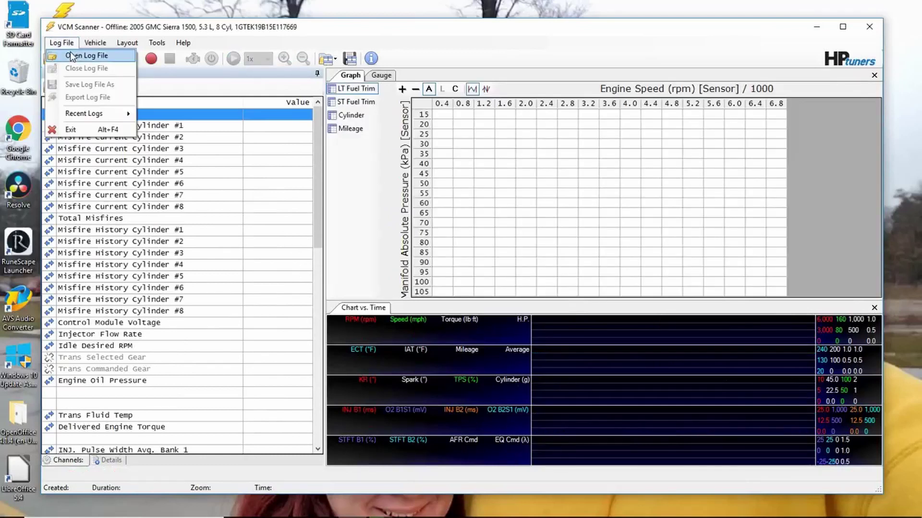
{"action": "left_click", "coordinate": [72, 56]}
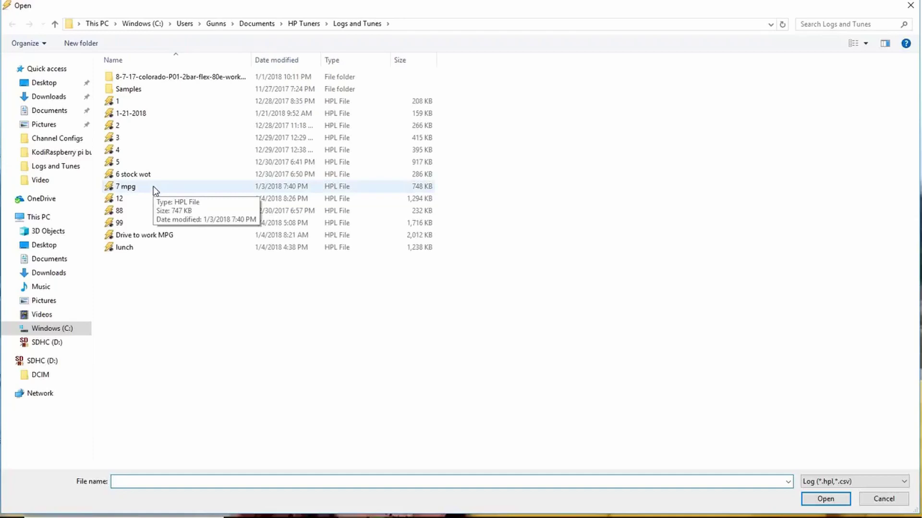
{"action": "double_click", "coordinate": [153, 186]}
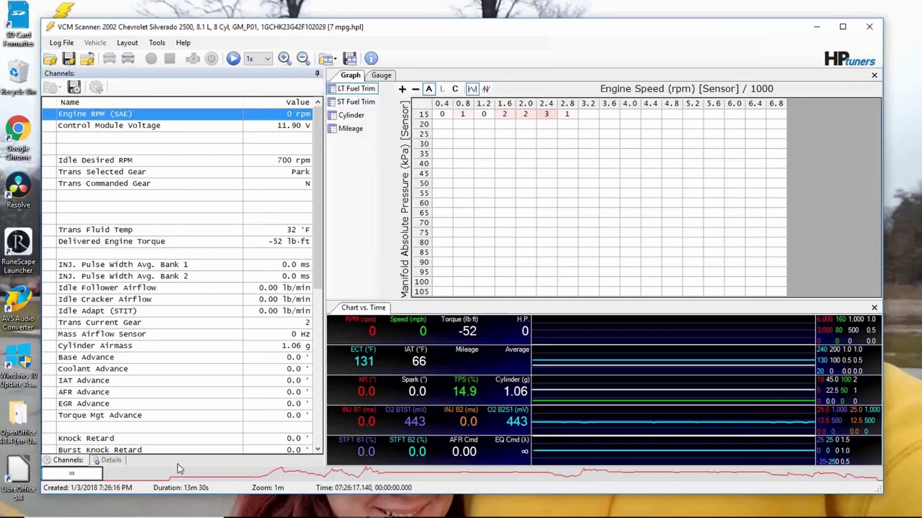
{"action": "left_click_drag", "start_coordinate": [72, 474], "coordinate": [396, 451]}
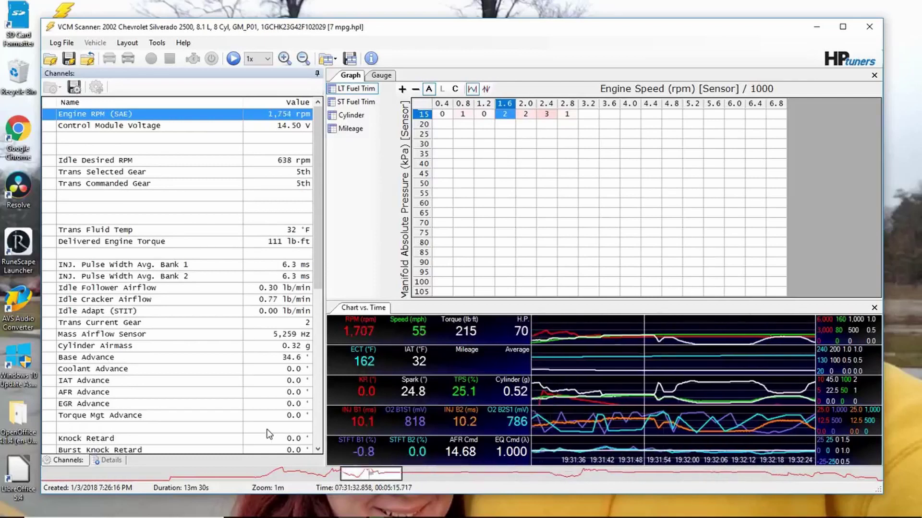
{"action": "left_click_drag", "start_coordinate": [191, 428], "coordinate": [152, 432]}
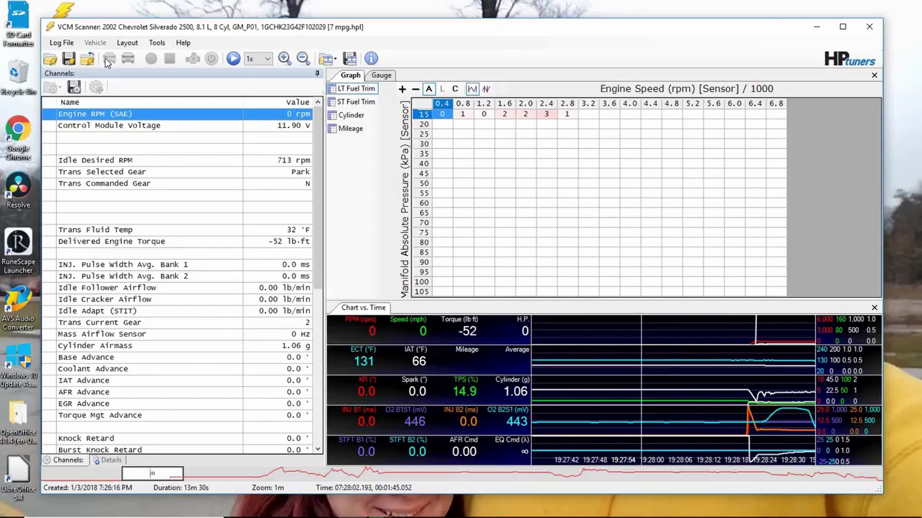
Swap the 7 mpg log for Drive to work MPG and scrub to 07:23:27, showing 44 H.P
{"action": "left_click", "coordinate": [68, 43]}
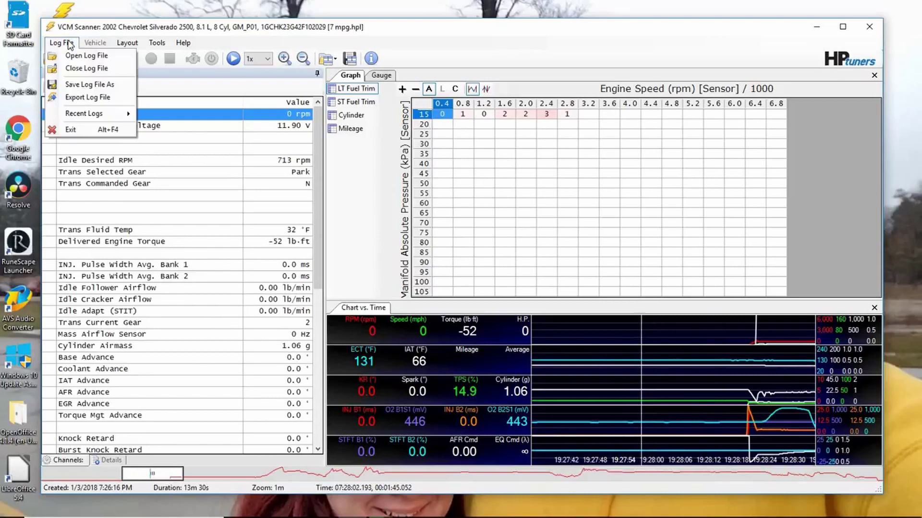
{"action": "left_click", "coordinate": [73, 70]}
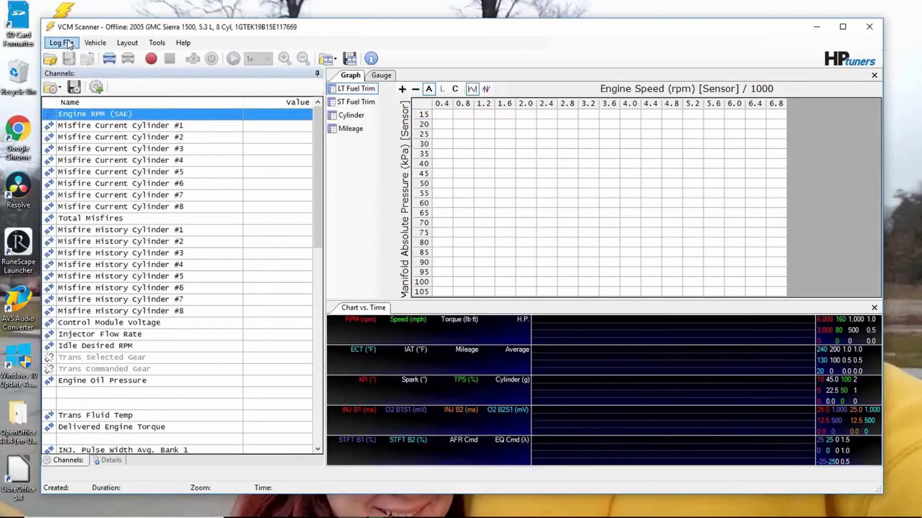
{"action": "left_click", "coordinate": [69, 43]}
{"action": "left_click", "coordinate": [72, 56]}
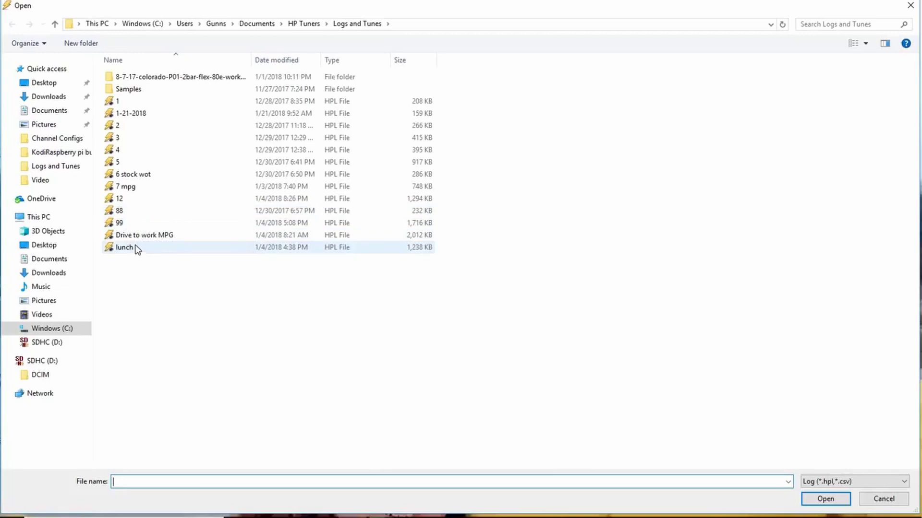
{"action": "double_click", "coordinate": [140, 236]}
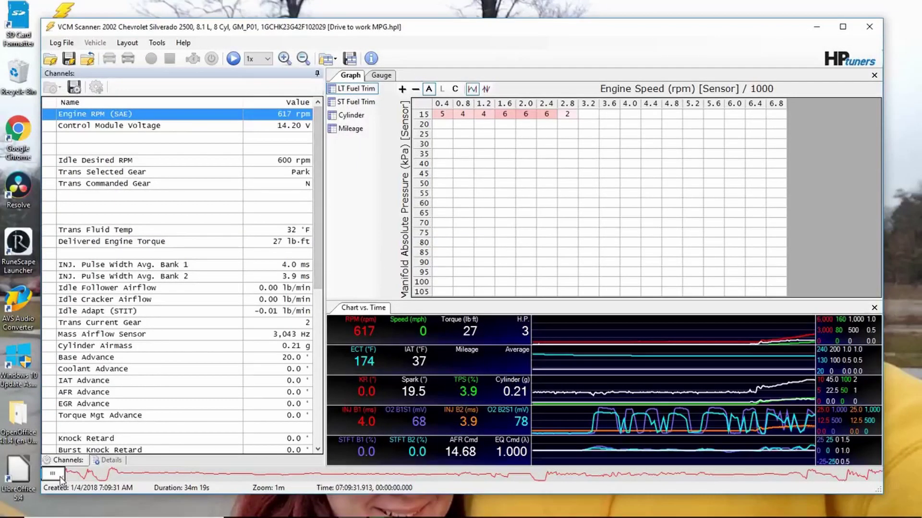
{"action": "left_click_drag", "start_coordinate": [60, 477], "coordinate": [380, 475]}
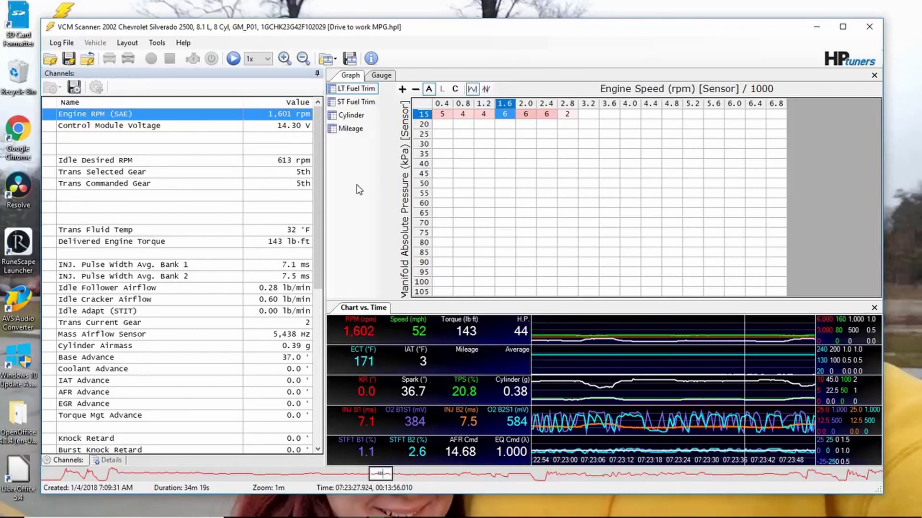
{"action": "left_click", "coordinate": [157, 43]}
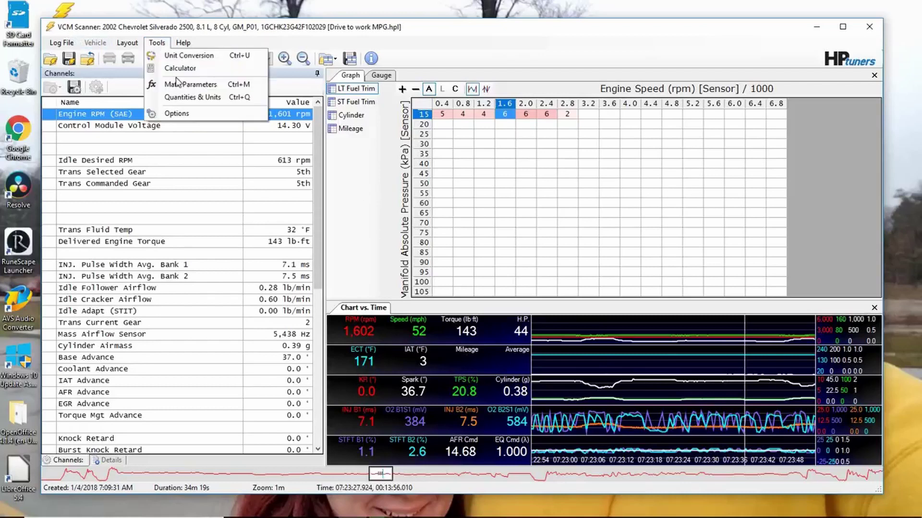
{"action": "left_click", "coordinate": [178, 85]}
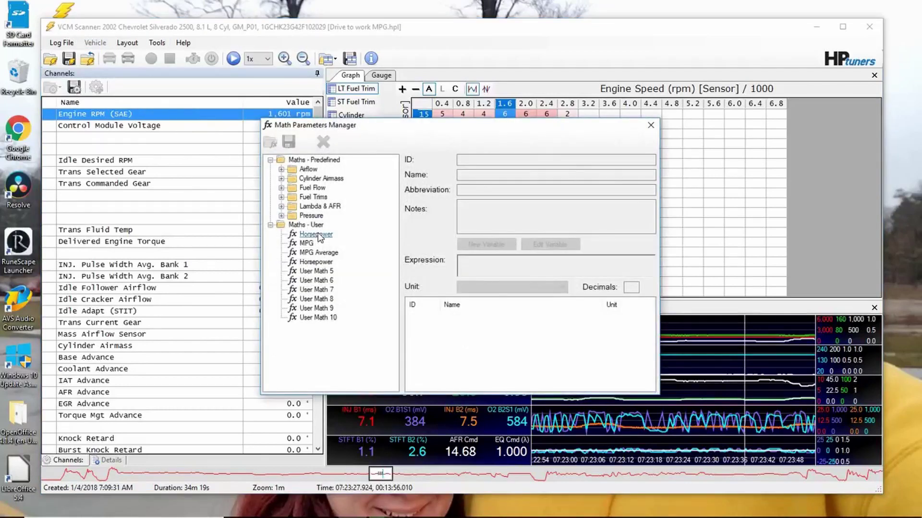
{"action": "left_click", "coordinate": [306, 244]}
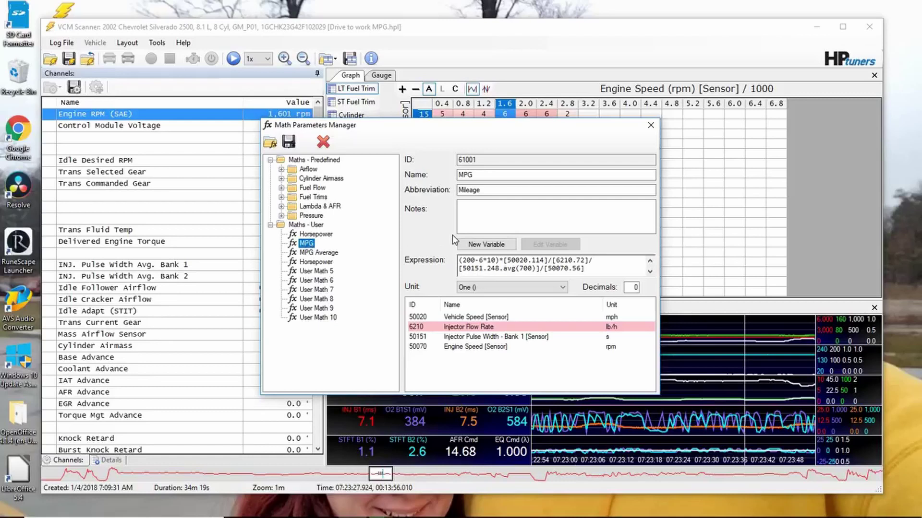
{"action": "left_click", "coordinate": [650, 127]}
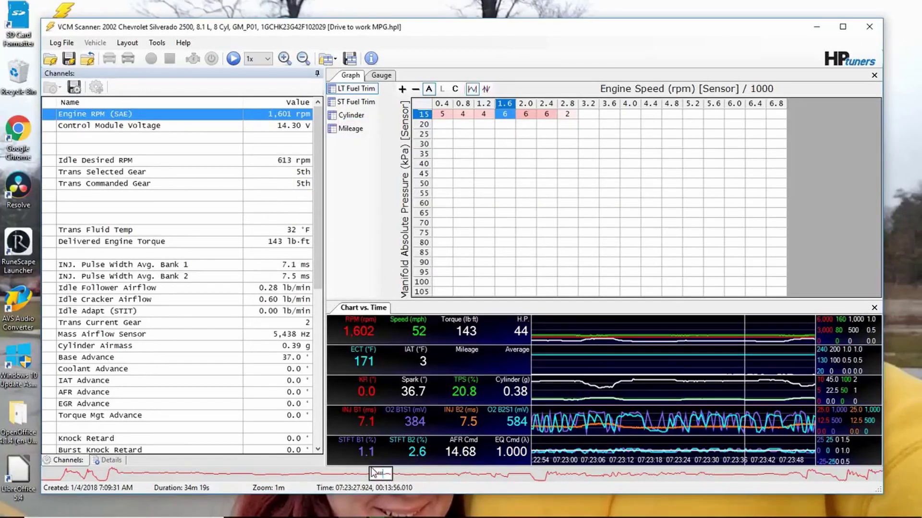
Close the Drive to work MPG log
{"action": "left_click_drag", "start_coordinate": [376, 475], "coordinate": [339, 475]}
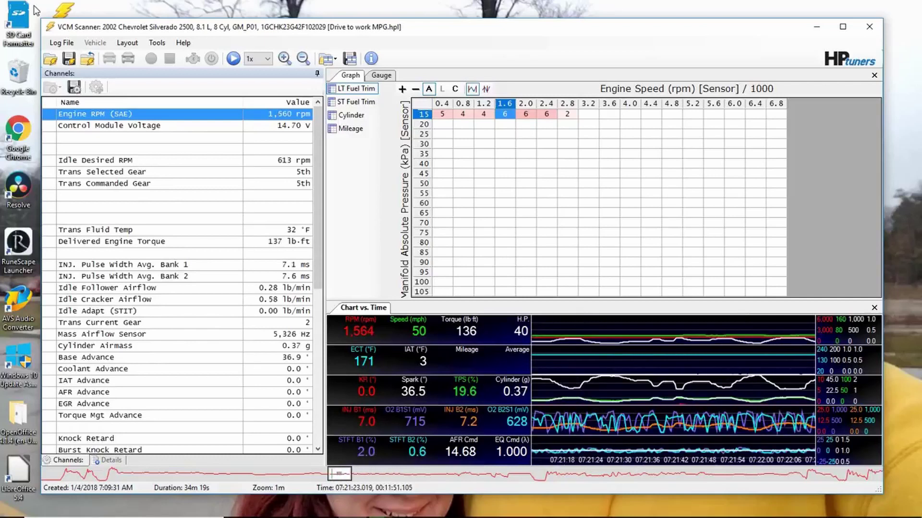
{"action": "left_click", "coordinate": [61, 43]}
{"action": "left_click", "coordinate": [83, 68]}
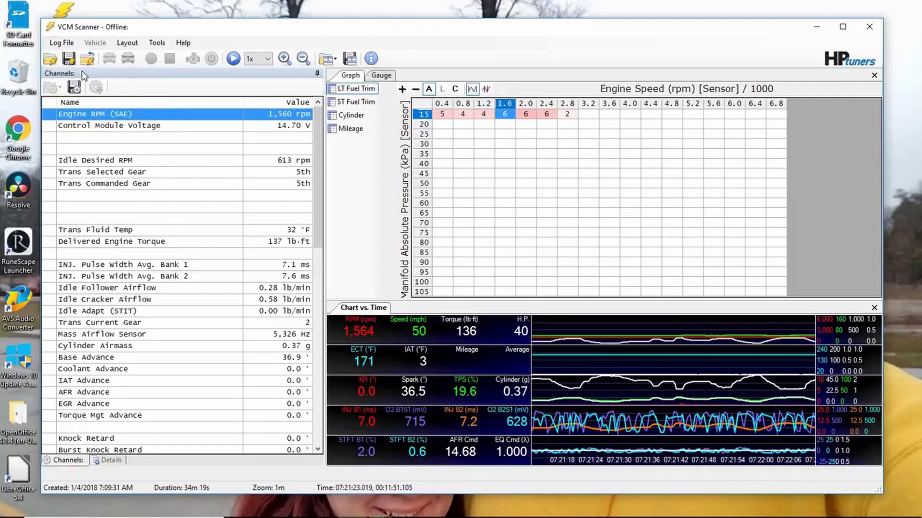
Open the 5 log, move to the run at 4,445 rpm and 347 H.P., and show the Mileage graph
{"action": "left_click", "coordinate": [61, 43]}
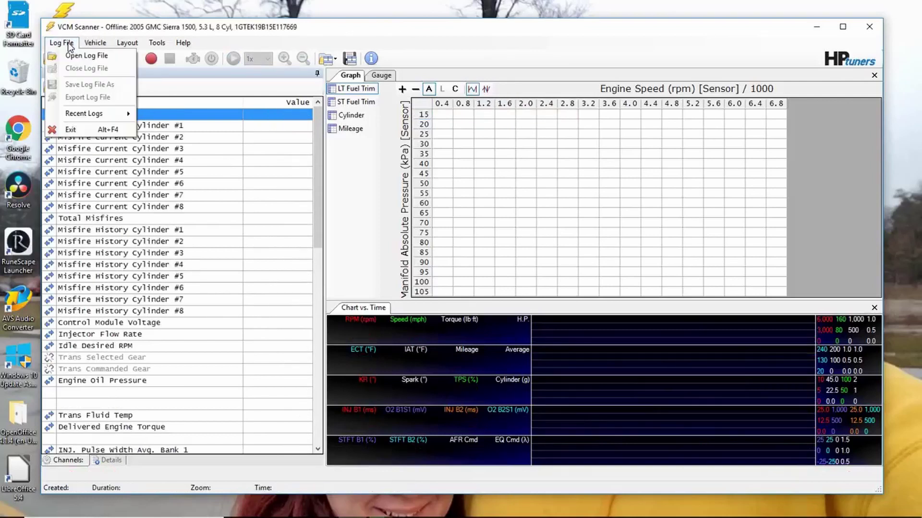
{"action": "left_click", "coordinate": [70, 57]}
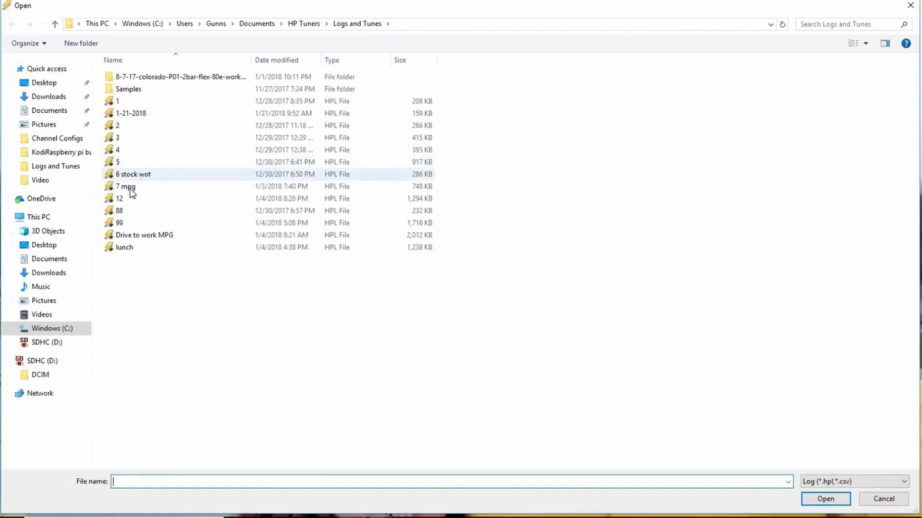
{"action": "double_click", "coordinate": [133, 164]}
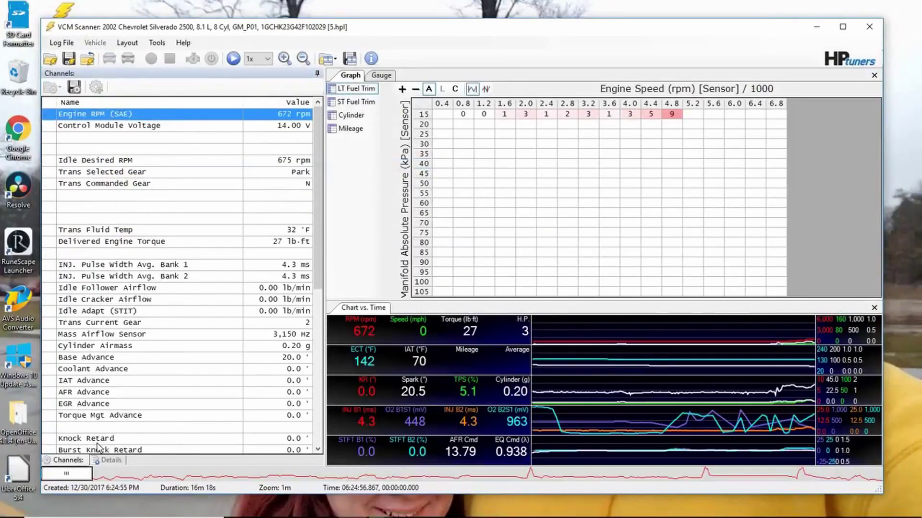
{"action": "left_click_drag", "start_coordinate": [68, 477], "coordinate": [529, 473]}
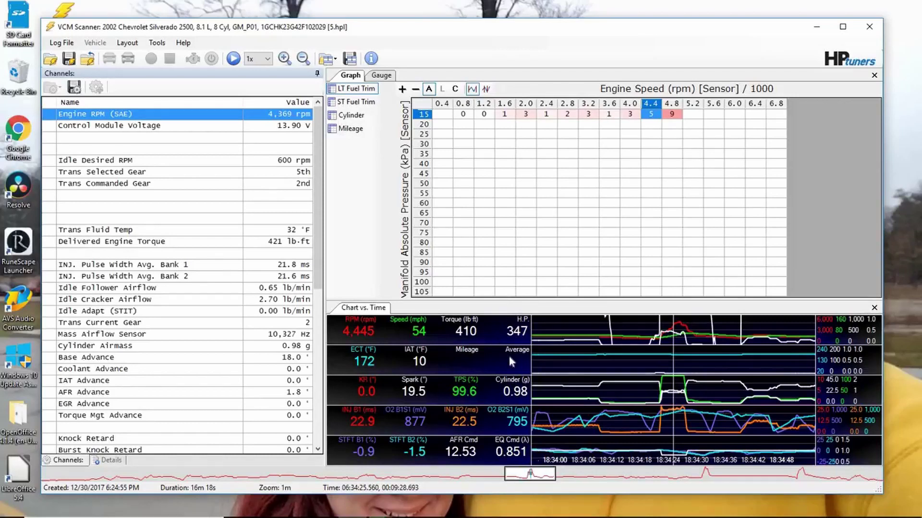
{"action": "left_click", "coordinate": [349, 128]}
Switch the graph from the Cylinder table back to LT Fuel Trim, peaking at 9 samples
{"action": "left_click", "coordinate": [347, 115]}
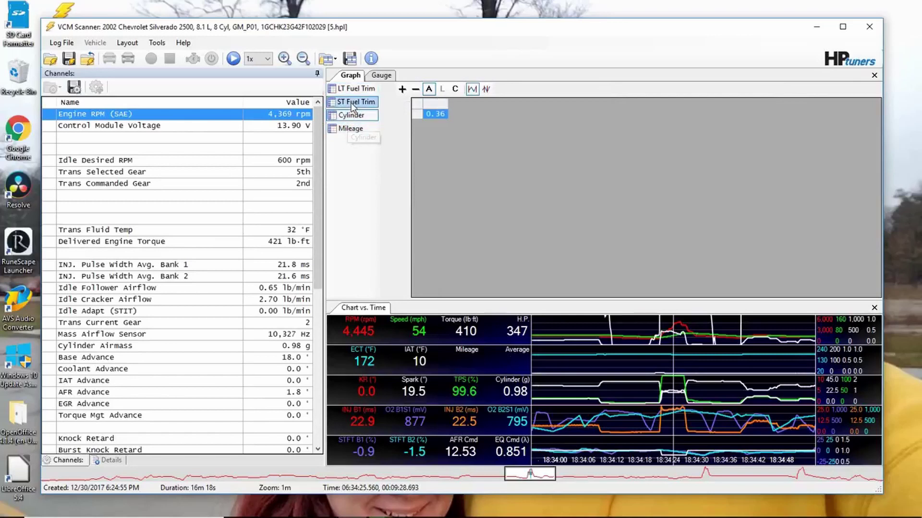
{"action": "left_click", "coordinate": [353, 91]}
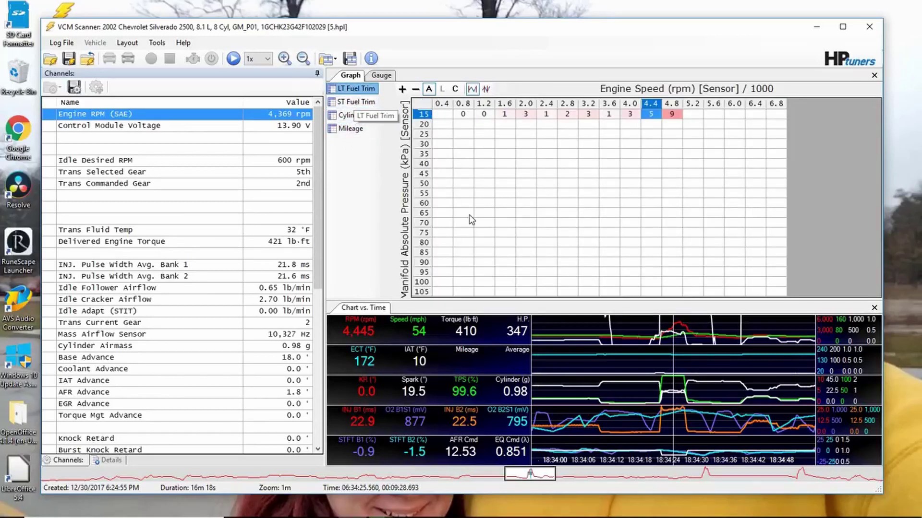